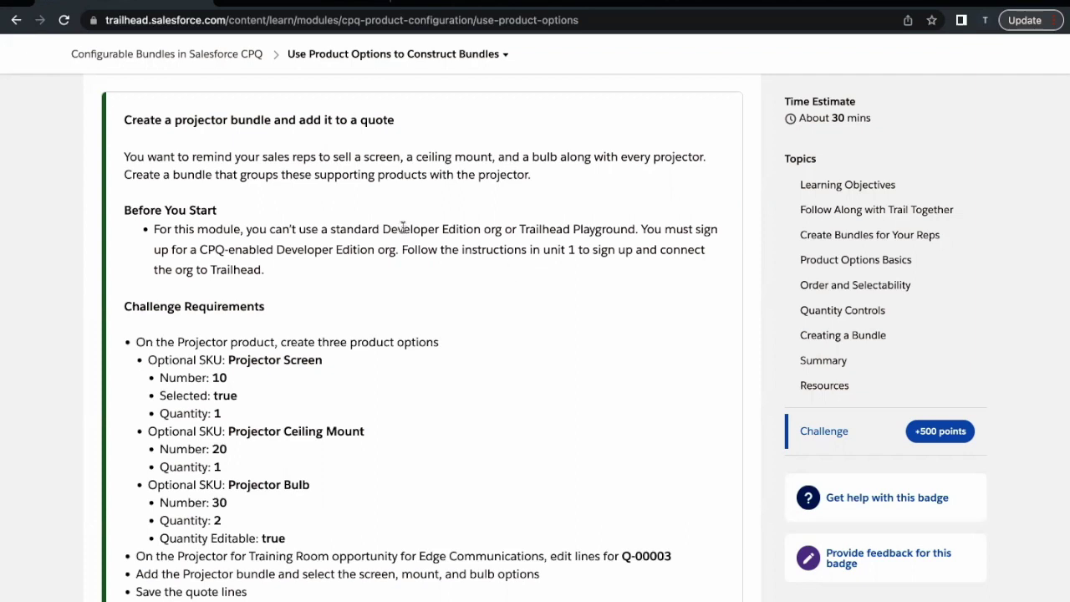
- Switch to the Salesforce org, open quote Q-00001 and review its quote lines in the line editor
left_click(298, 3)
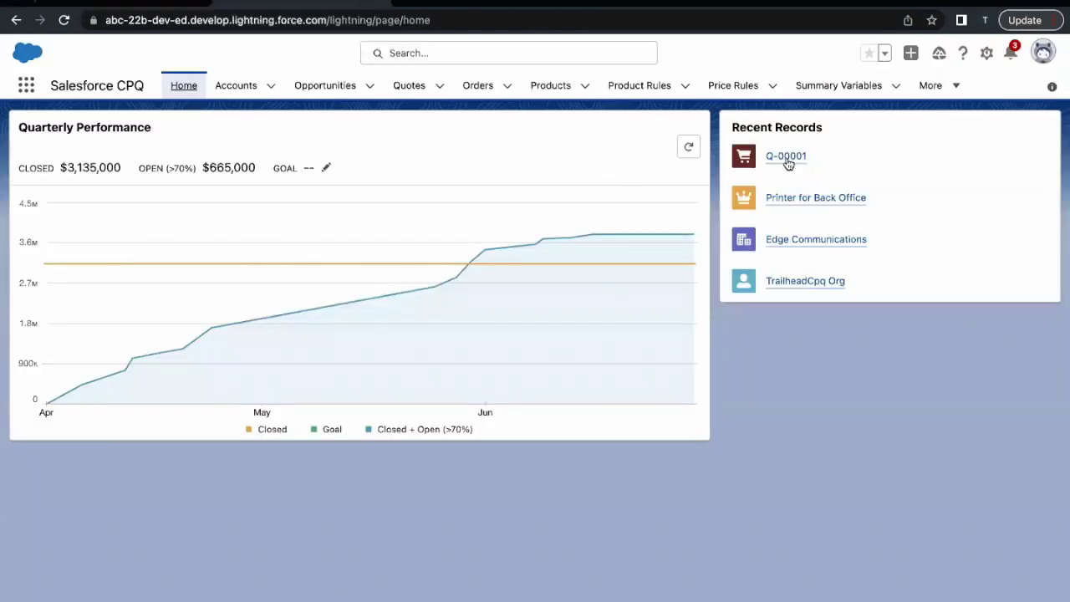
mouse_move(789, 163)
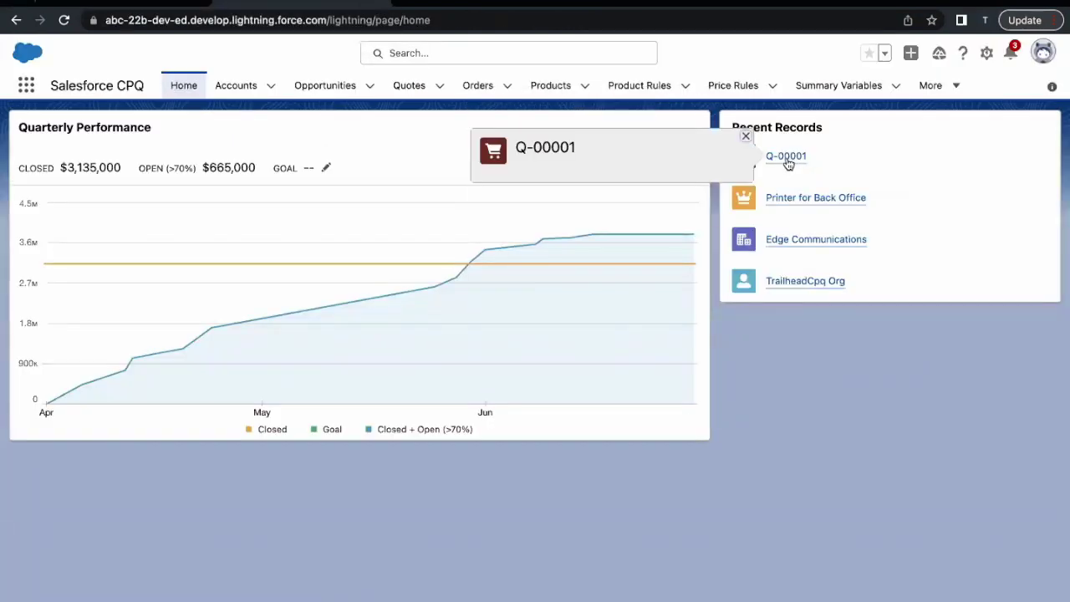
left_click(787, 159)
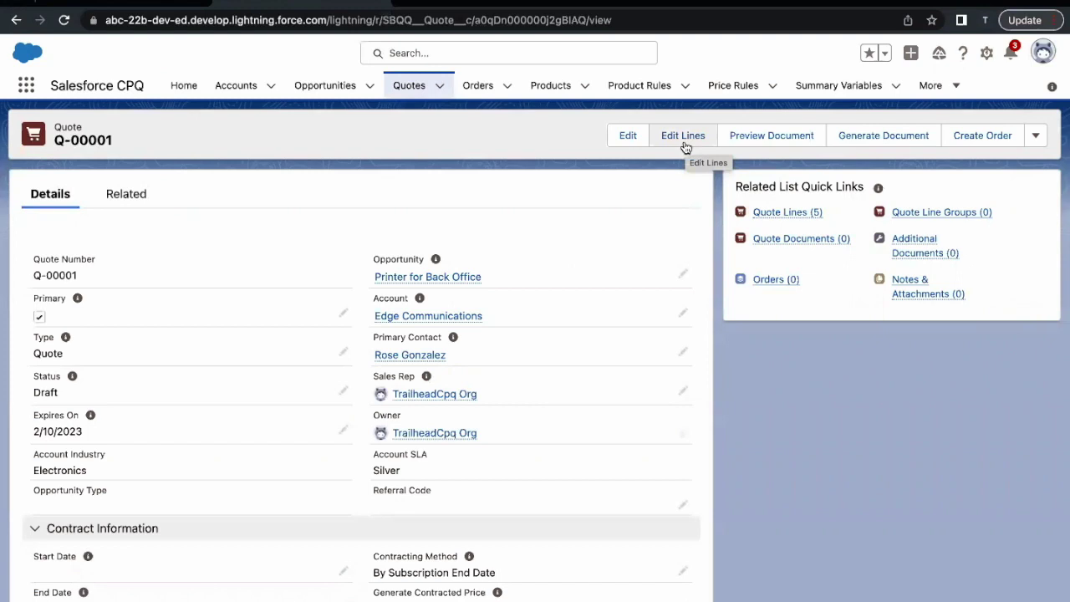
mouse_move(774, 211)
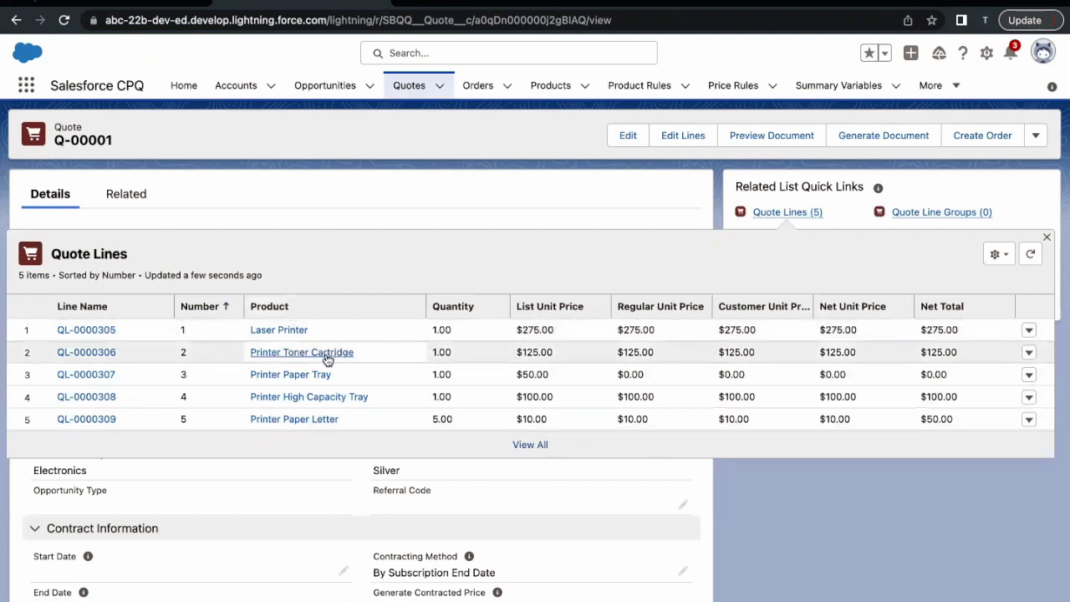
left_click(677, 141)
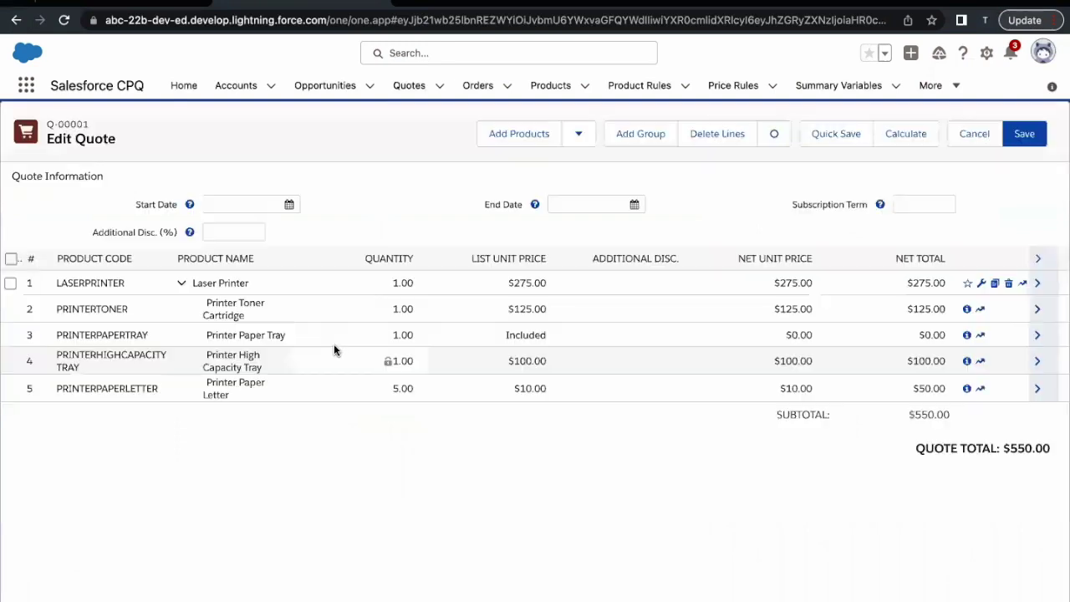
- Select the Laser Printer from the product catalogue for quote Q-00001 to bring up its bundle configuration
left_click(513, 133)
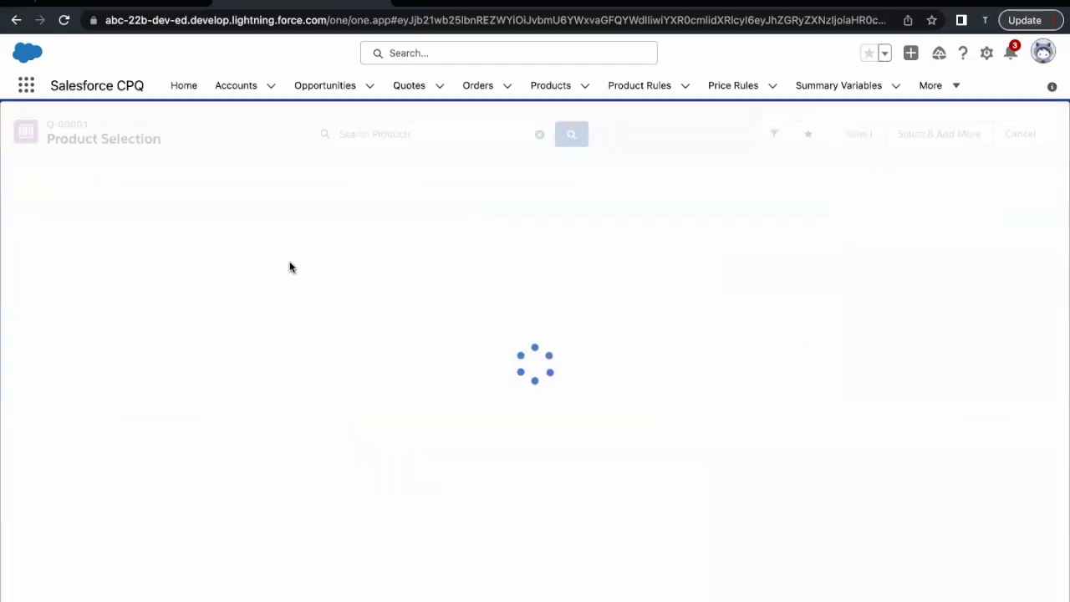
scroll(115, 465, "down", 15)
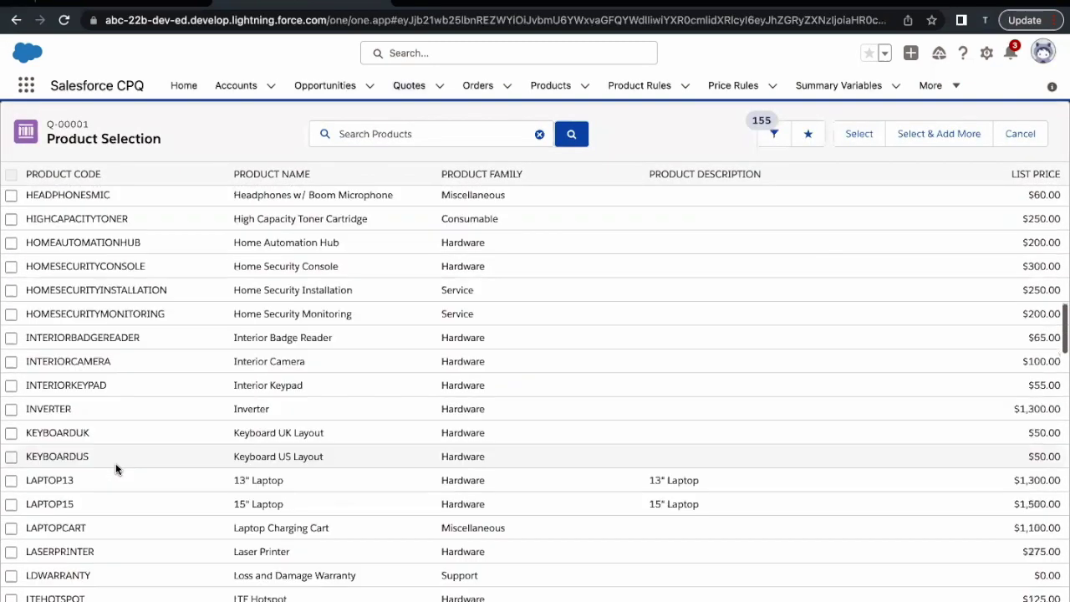
left_click(11, 396)
left_click(853, 133)
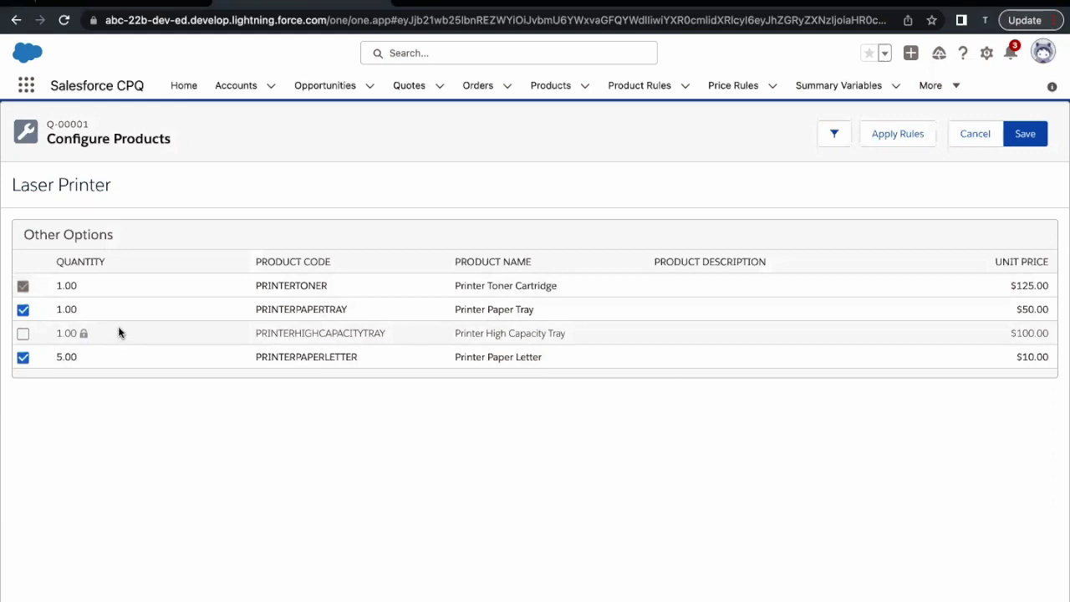
- Examine the product options and quantities of the Laser Printer bundle, and cancel the configuration
left_click(134, 360)
left_click(163, 463)
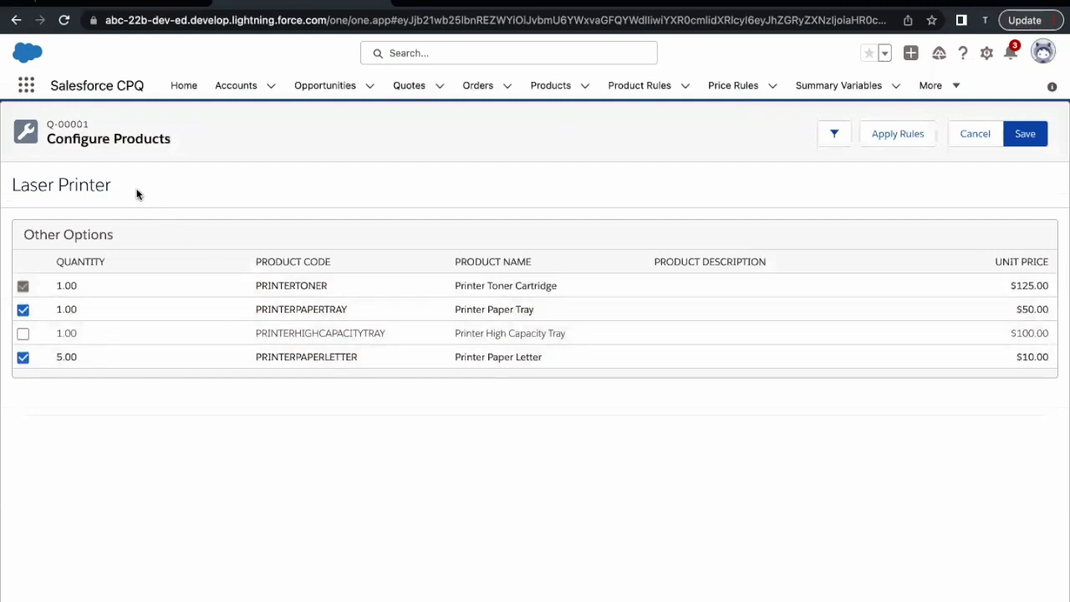
left_click_drag(138, 194, 69, 210)
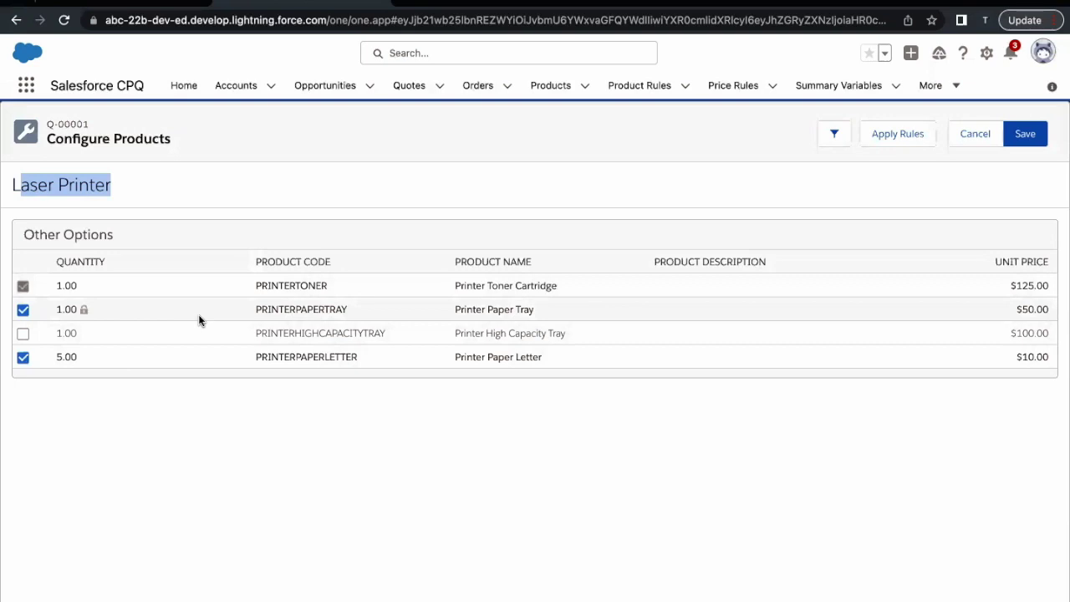
left_click(973, 135)
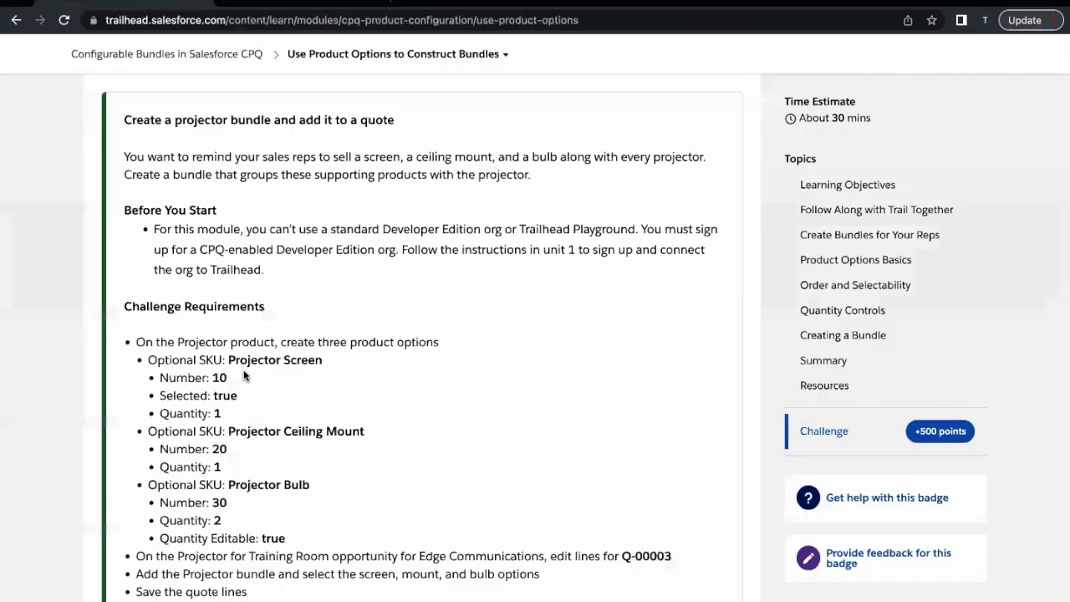
- Check which product the Trailhead challenge needs options on, and show the All Products list in the Salesforce org
scroll(245, 372, "down", 2)
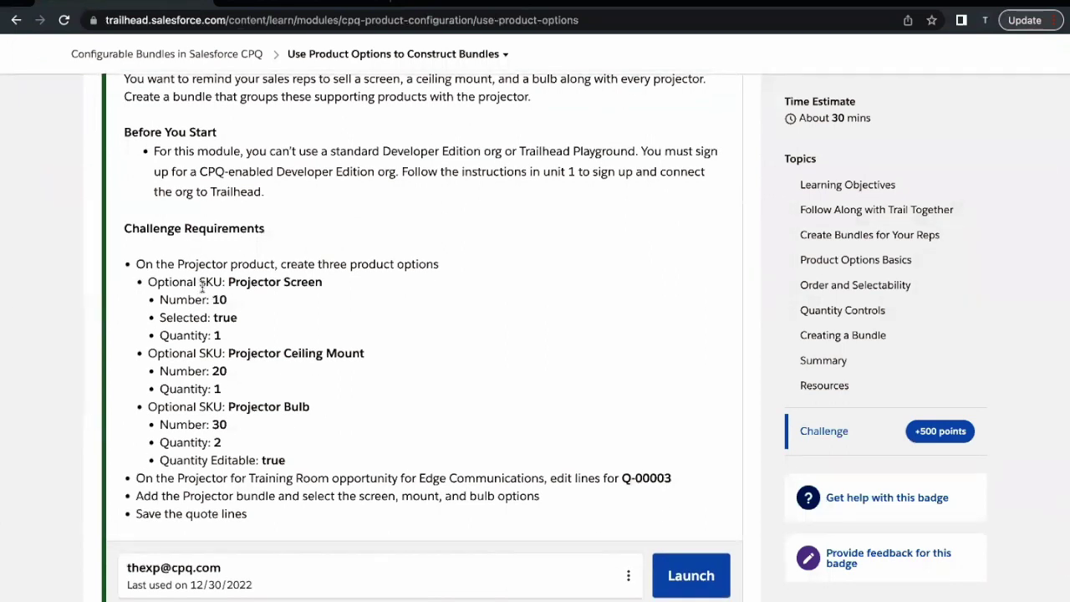
double_click(202, 264)
left_click(299, 2)
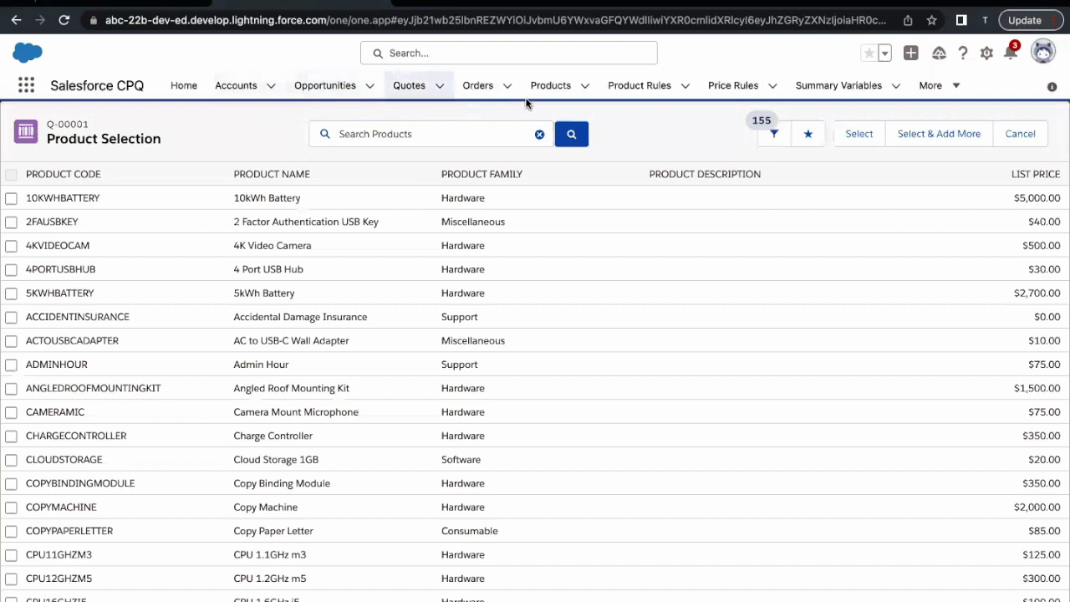
left_click(550, 87)
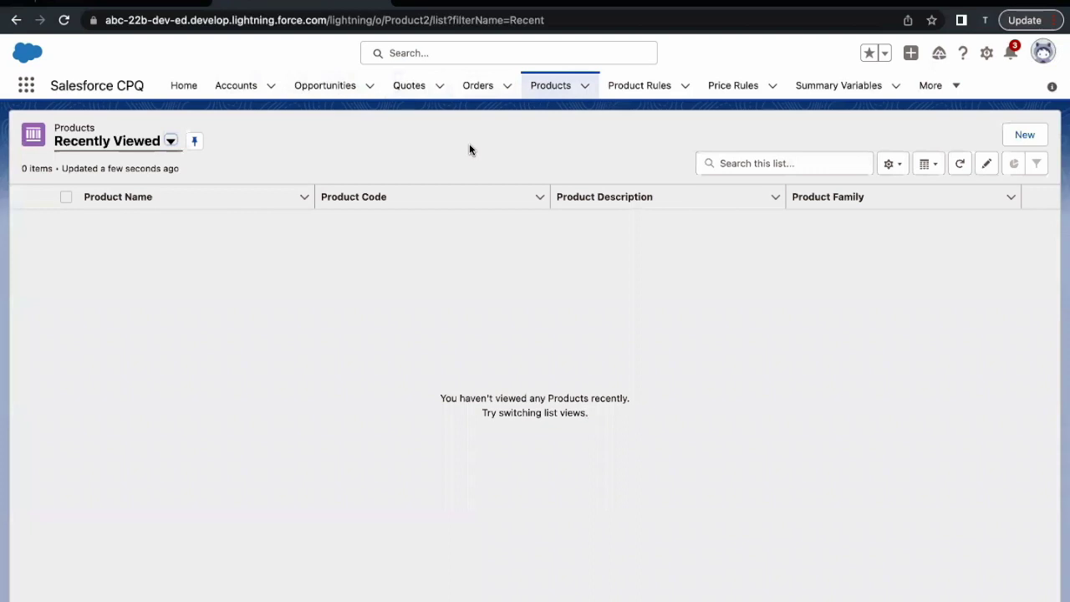
left_click(171, 142)
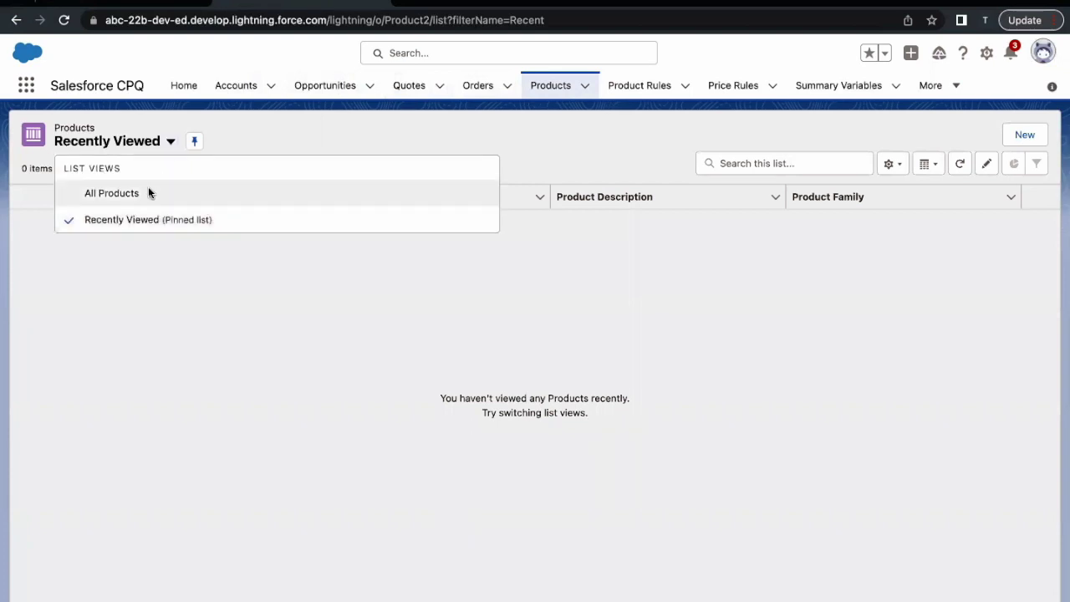
left_click(147, 194)
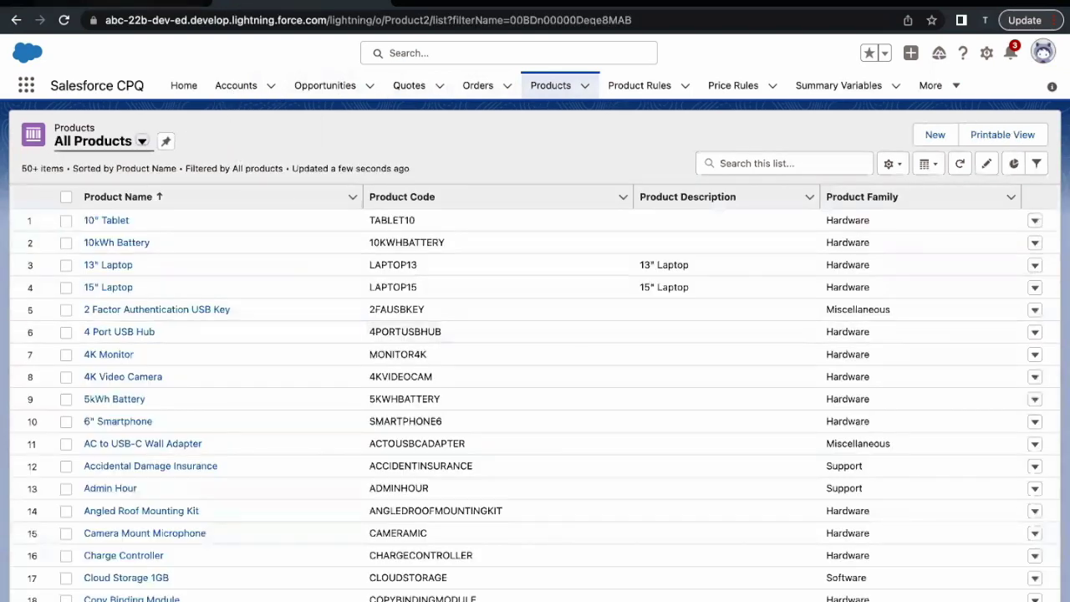
- Recheck the product name in the challenge and find the Projector entries in the All Products list
left_click(121, 3)
double_click(211, 266)
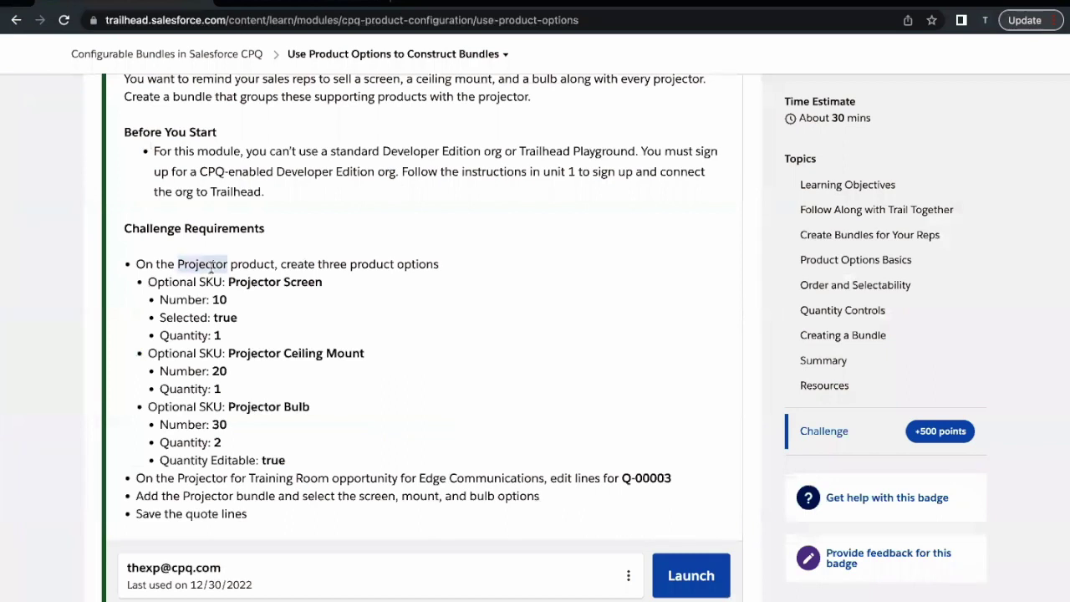
left_click(286, 3)
scroll(125, 467, "down", 4)
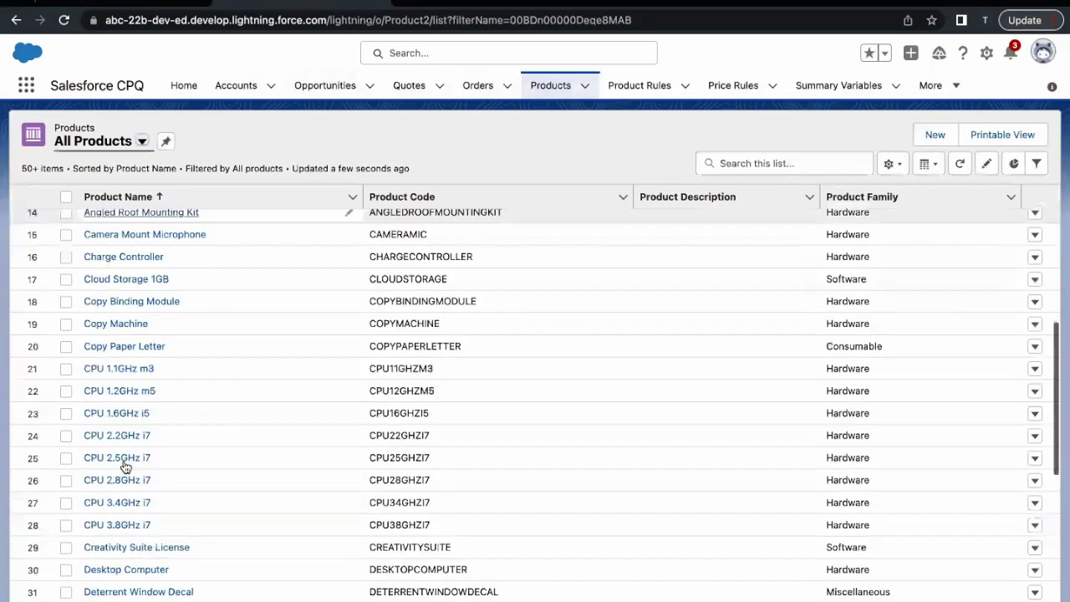
scroll(125, 466, "down", 5)
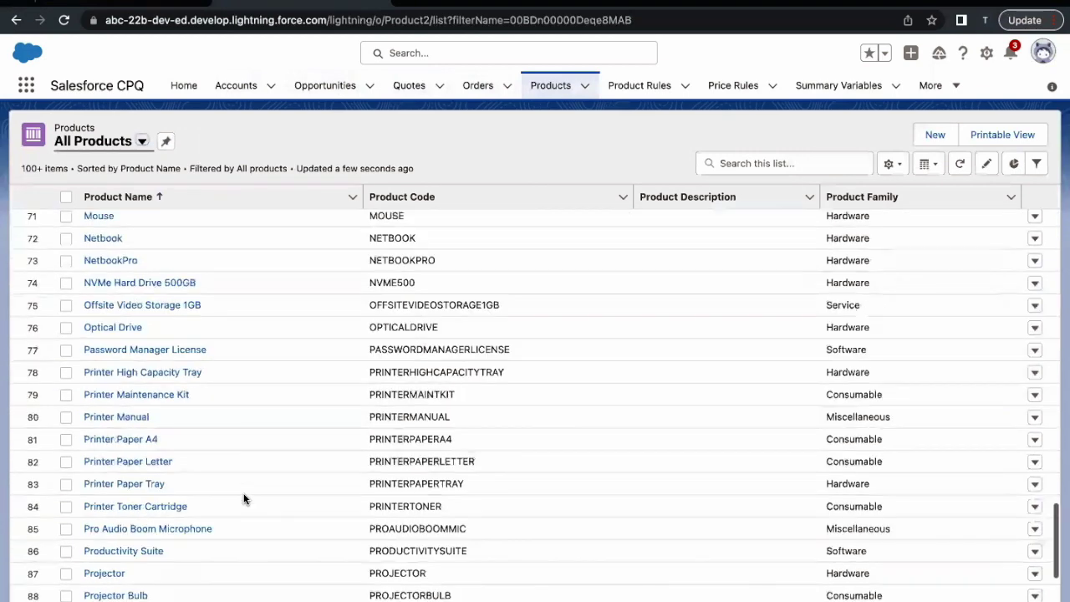
scroll(244, 499, "down", 13)
scroll(244, 499, "down", 3)
scroll(244, 499, "up", 9)
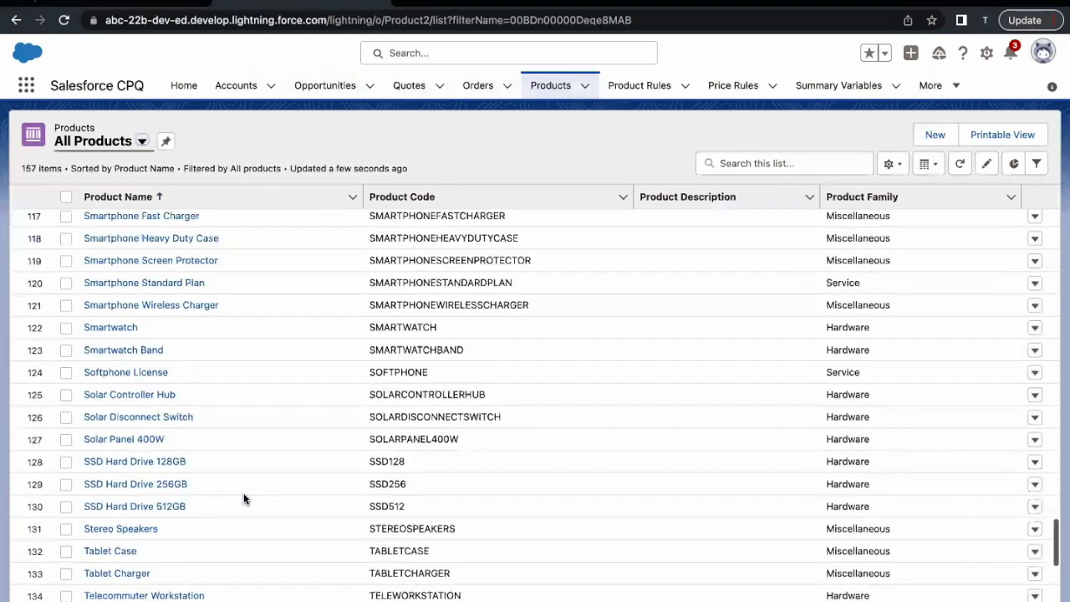
scroll(244, 499, "up", 5)
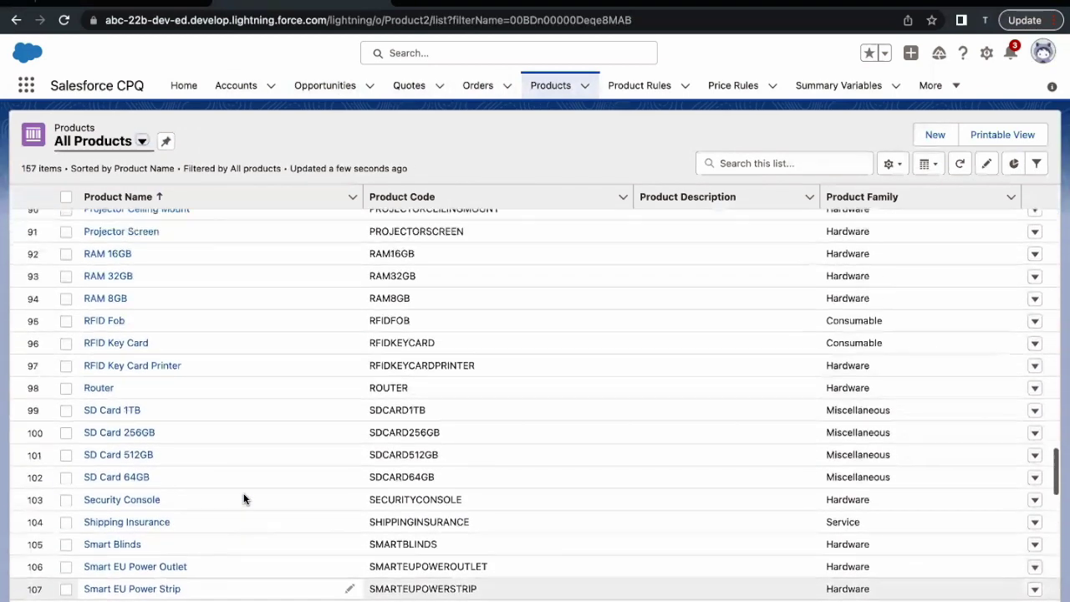
scroll(244, 499, "up", 2)
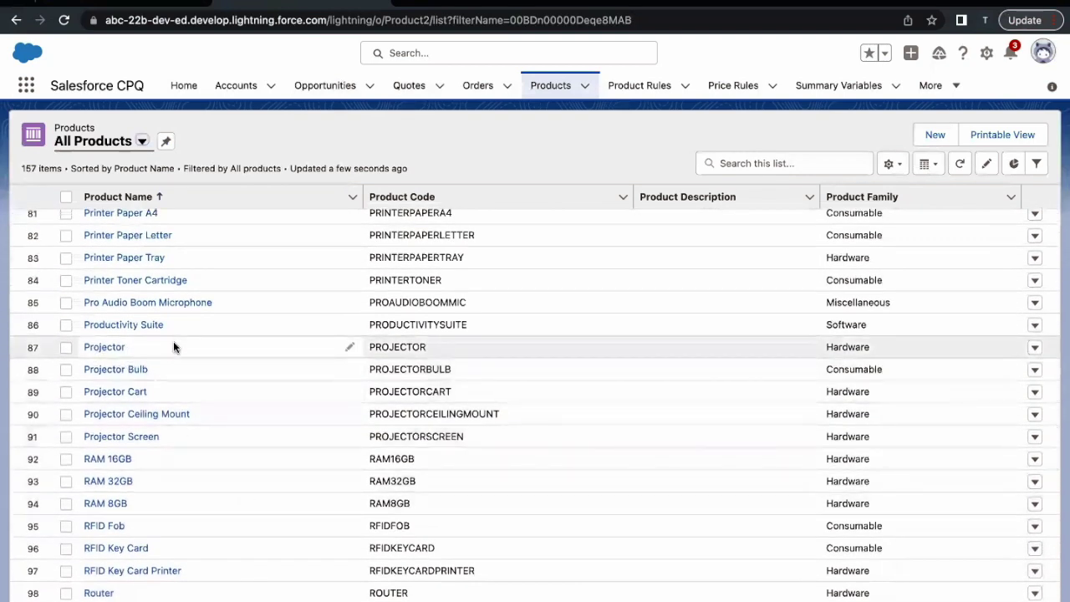
- Read the challenge requirements for the Projector Screen, Projector Ceiling Mount and Projector Bulb options on the Trailhead page
key("ctrl+Tab")
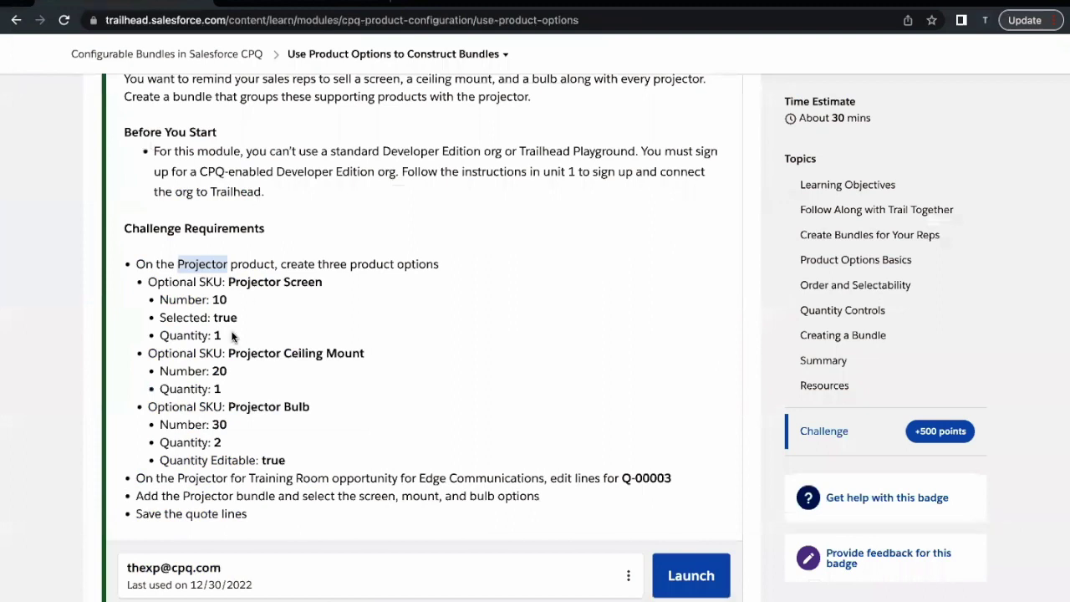
left_click_drag(227, 282, 322, 281)
left_click_drag(229, 353, 363, 353)
left_click(261, 412)
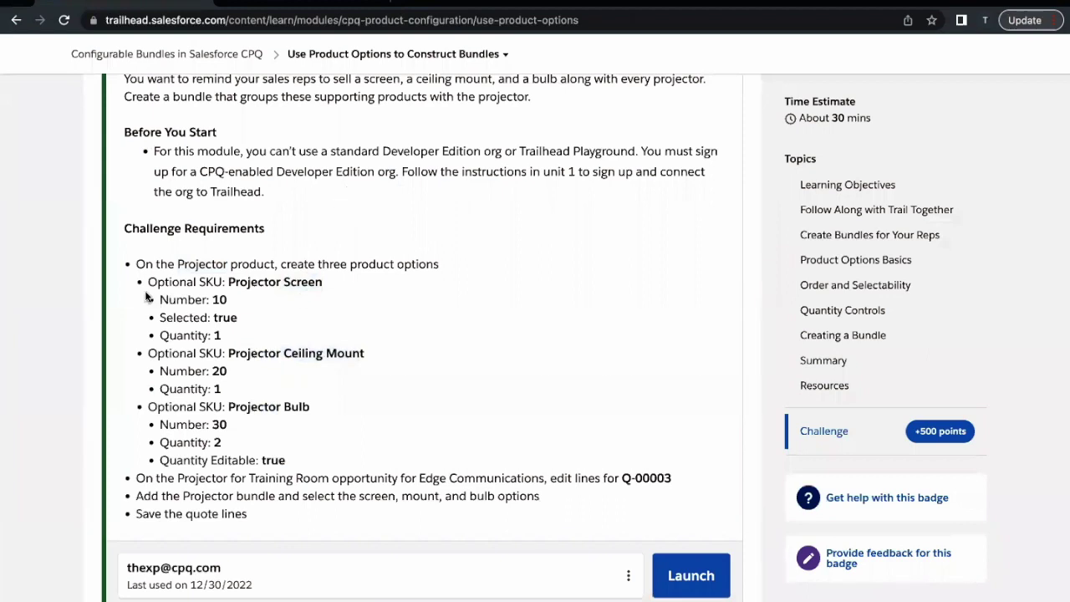
left_click_drag(146, 281, 283, 443)
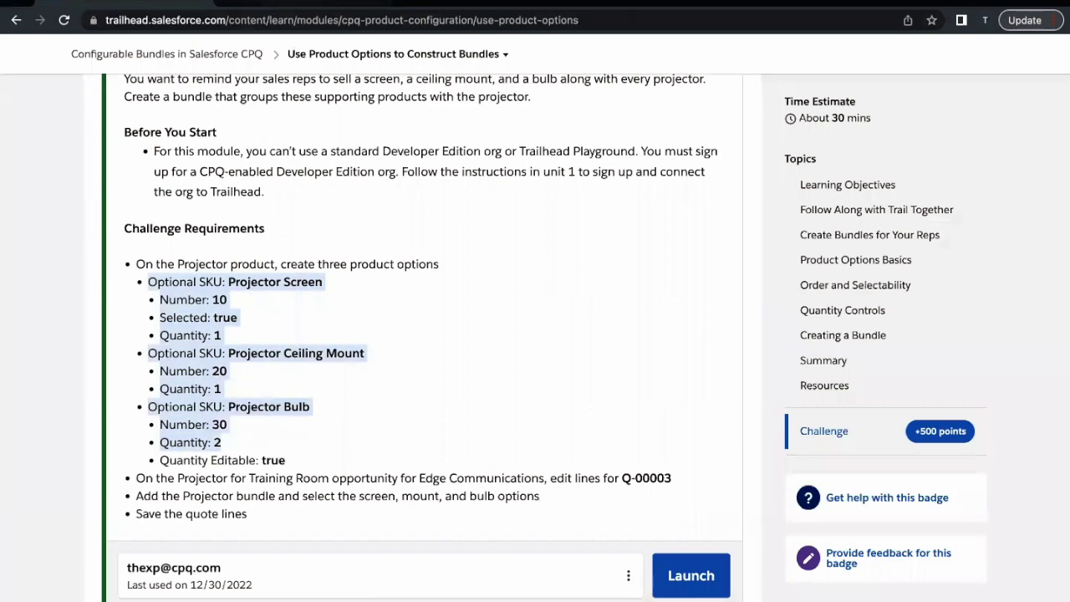
- Compare the Projector, Projector Bulb, Projector Ceiling Mount and Projector Screen entries in the org's product list with the challenge requirements
key("ctrl+Tab")
scroll(134, 528, "down", 1)
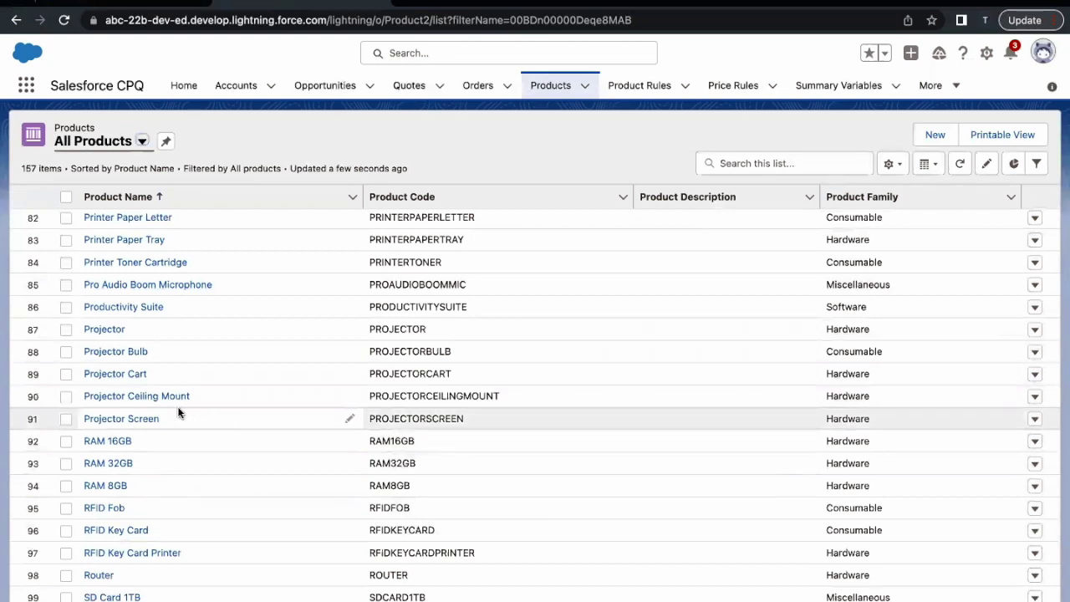
left_click(142, 397)
left_click_drag(142, 396, 85, 396)
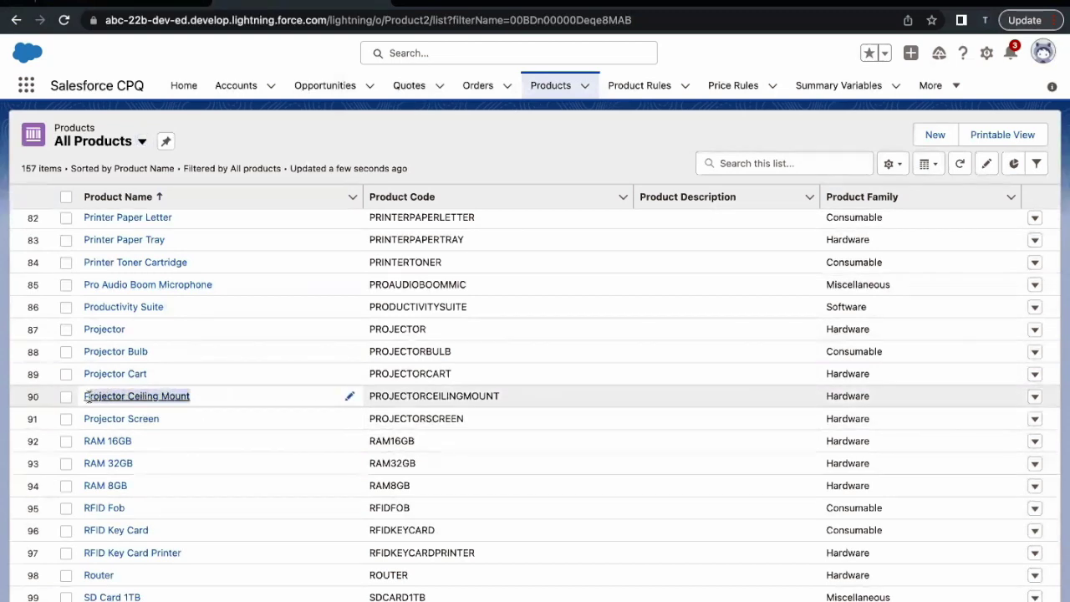
left_click(104, 418)
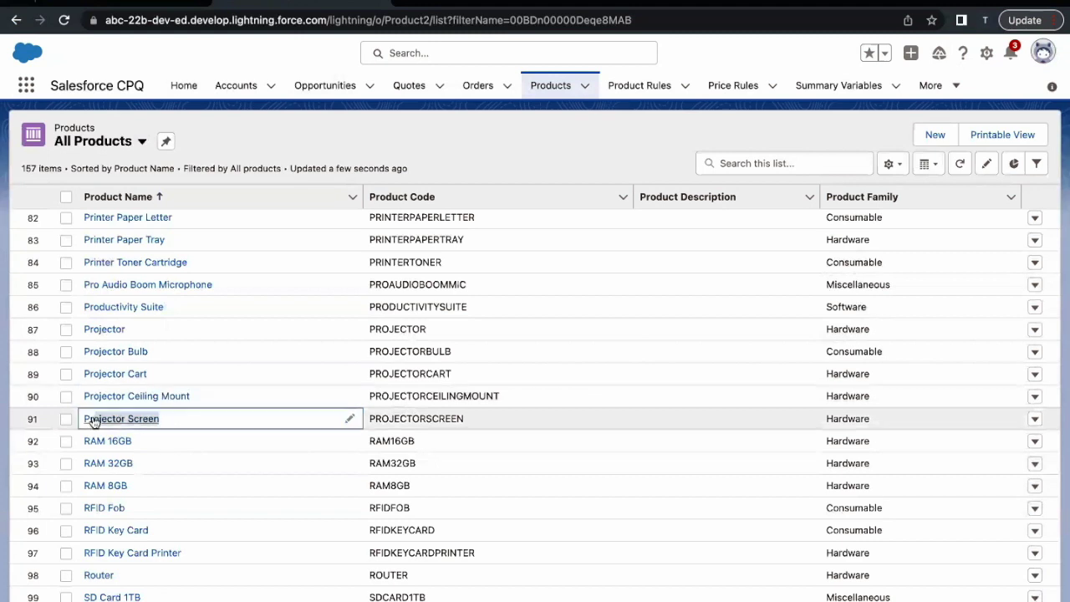
left_click_drag(152, 352, 84, 352)
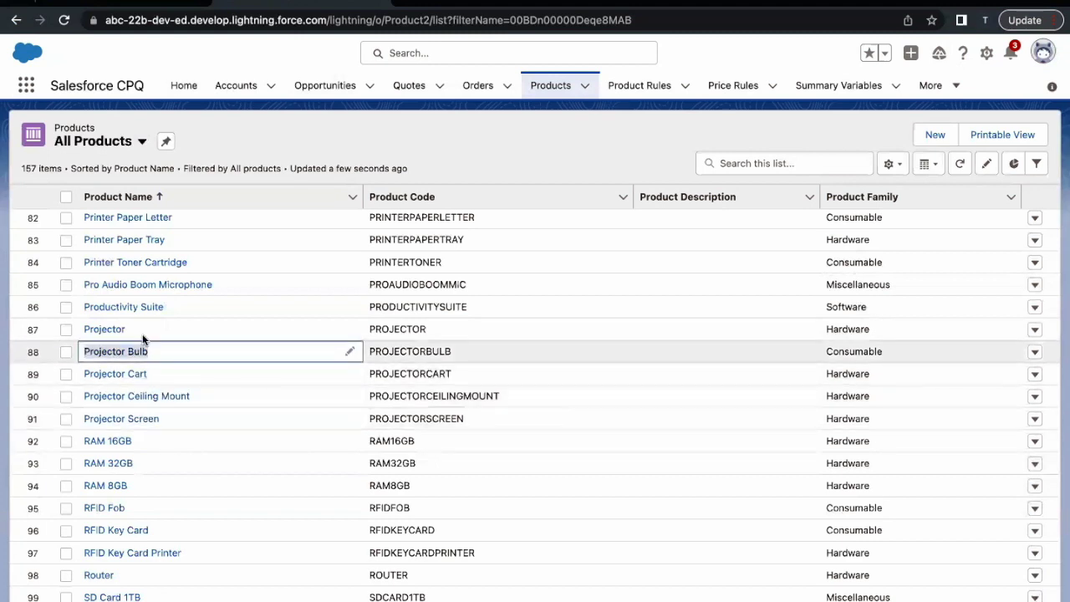
left_click_drag(152, 329, 130, 331)
left_click(131, 330)
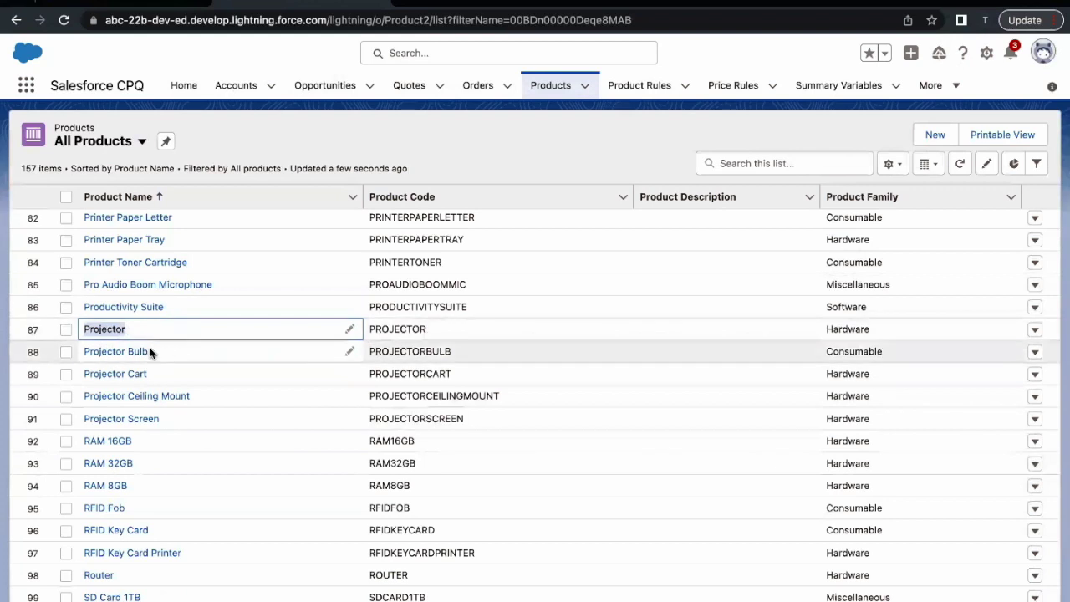
left_click_drag(153, 353, 126, 352)
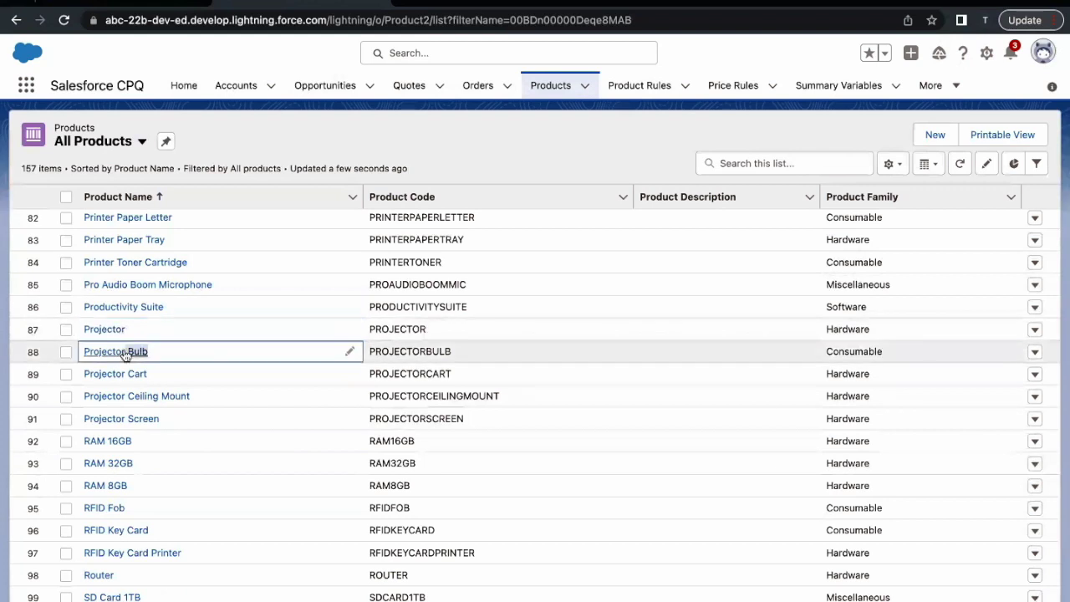
left_click_drag(205, 395, 147, 420)
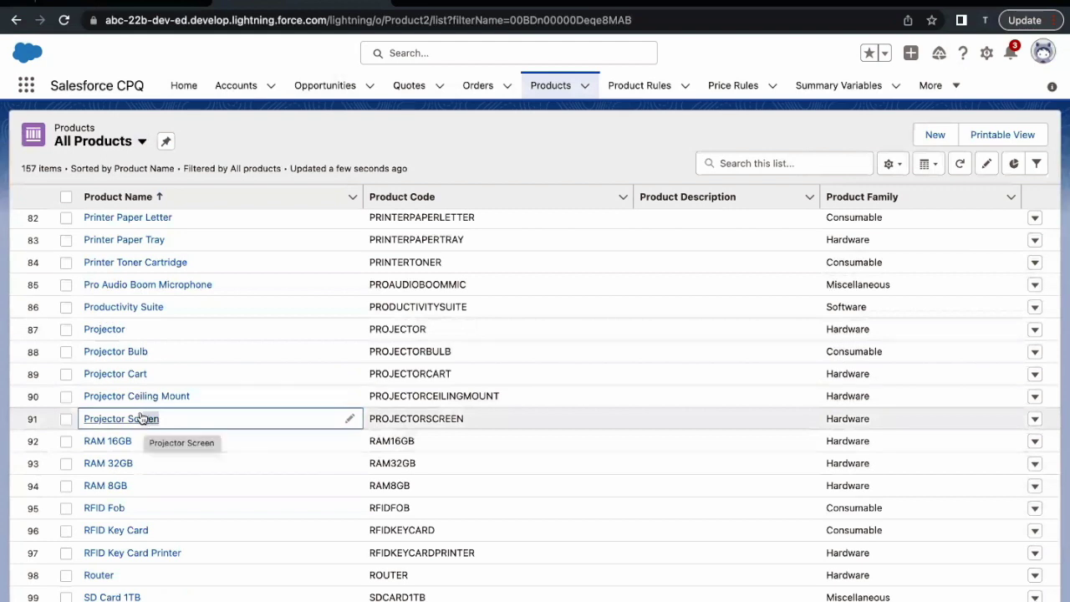
- Open the Projector product's record from the All Products list
left_click_drag(135, 330, 97, 331)
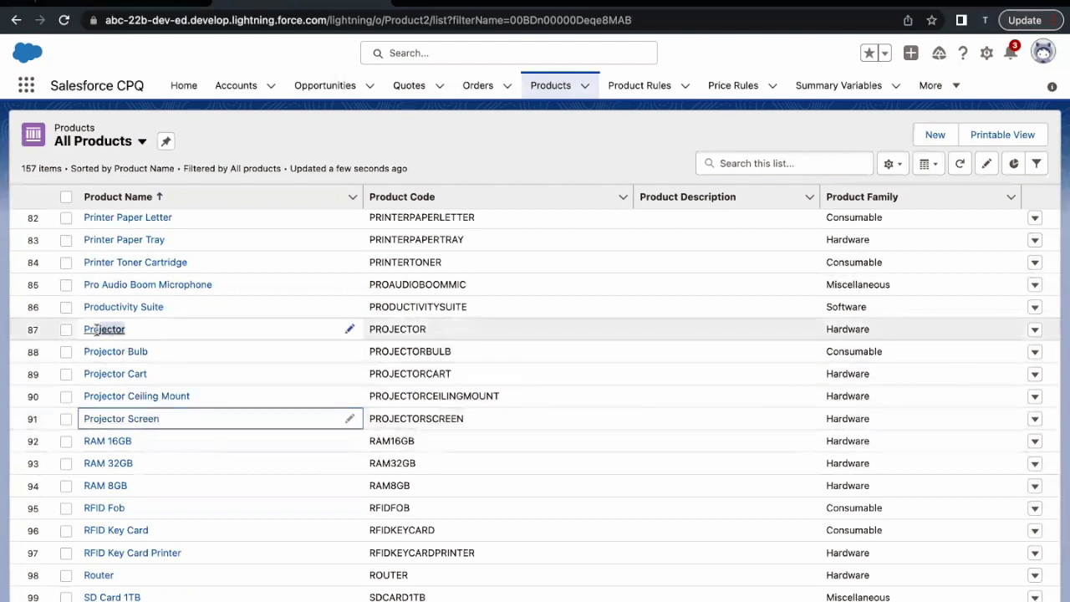
left_click(165, 336)
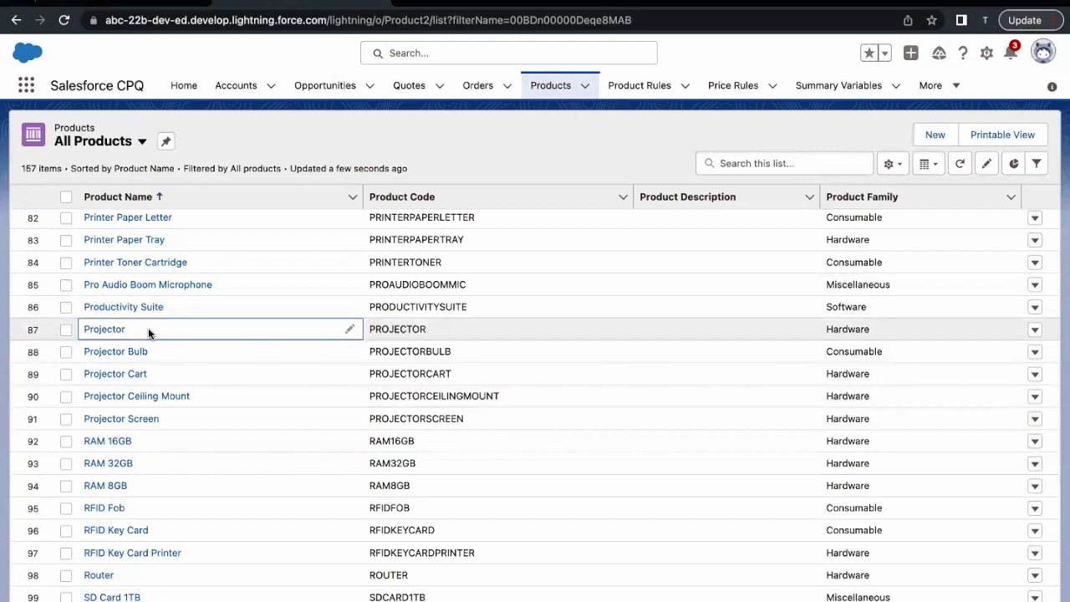
left_click(104, 329)
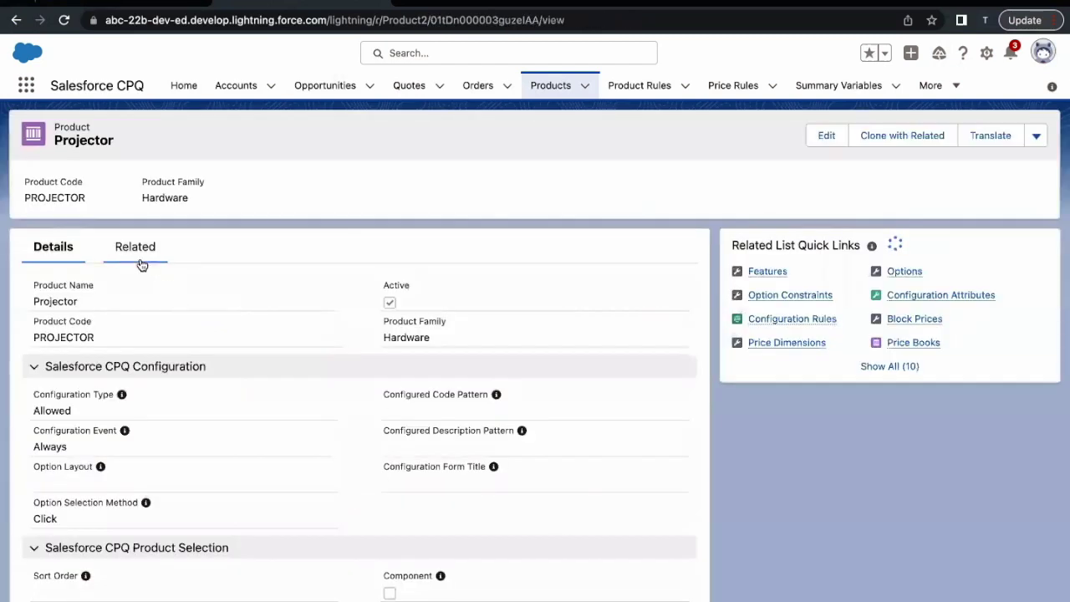
- Start a new product option on the Projector product with Projector Screen as its Optional SKU
left_click(141, 251)
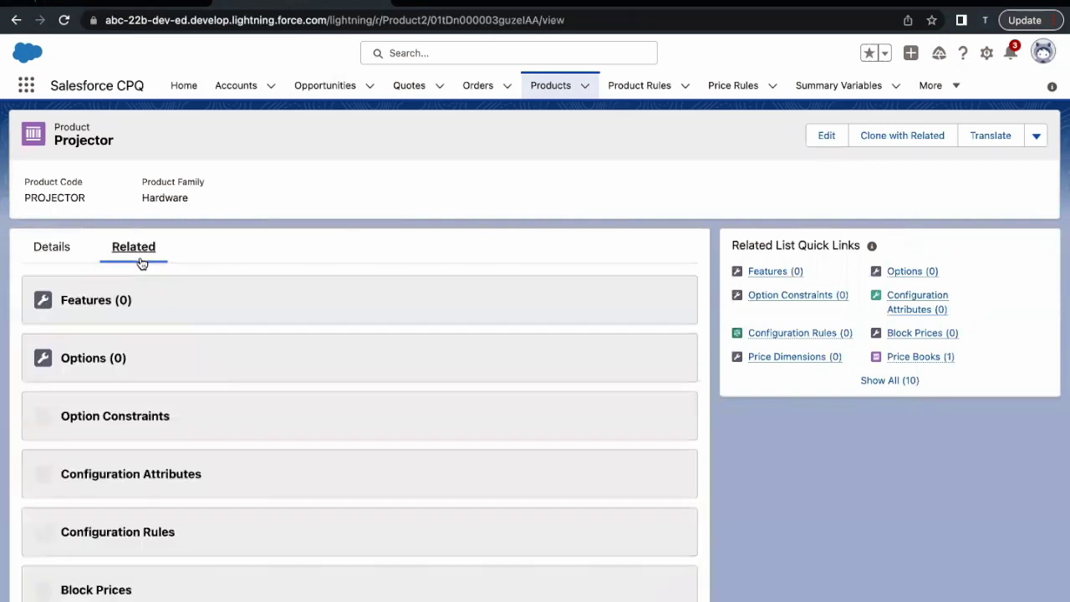
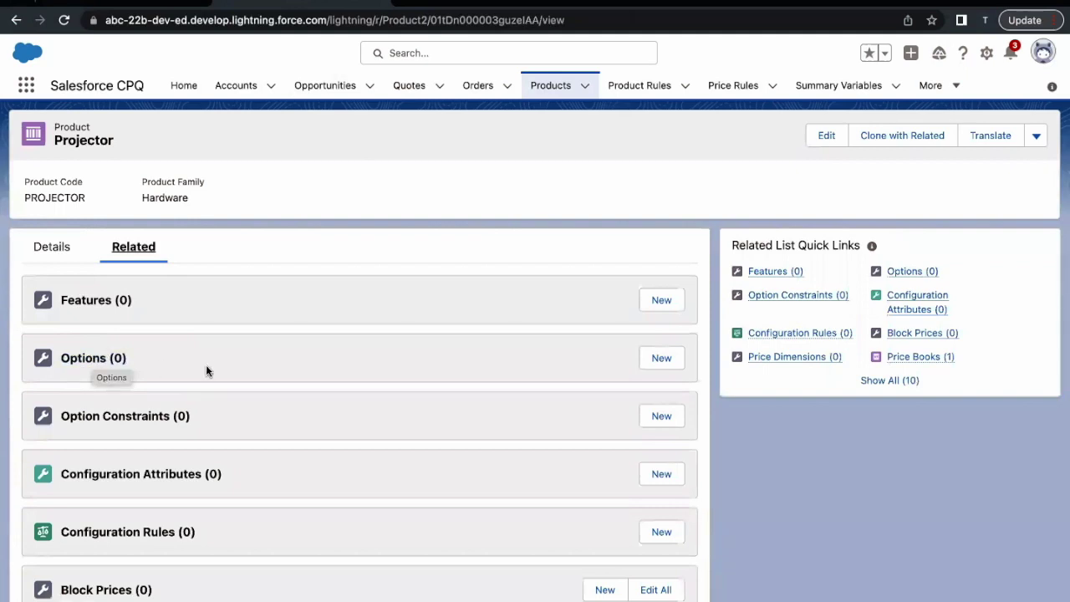
left_click(664, 360)
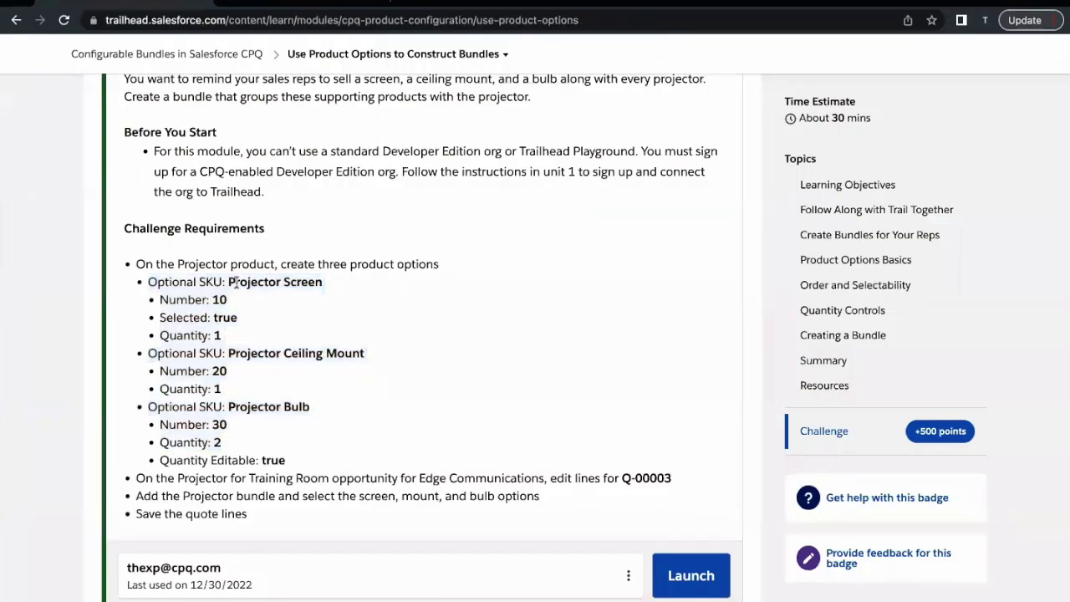
left_click_drag(228, 282, 321, 283)
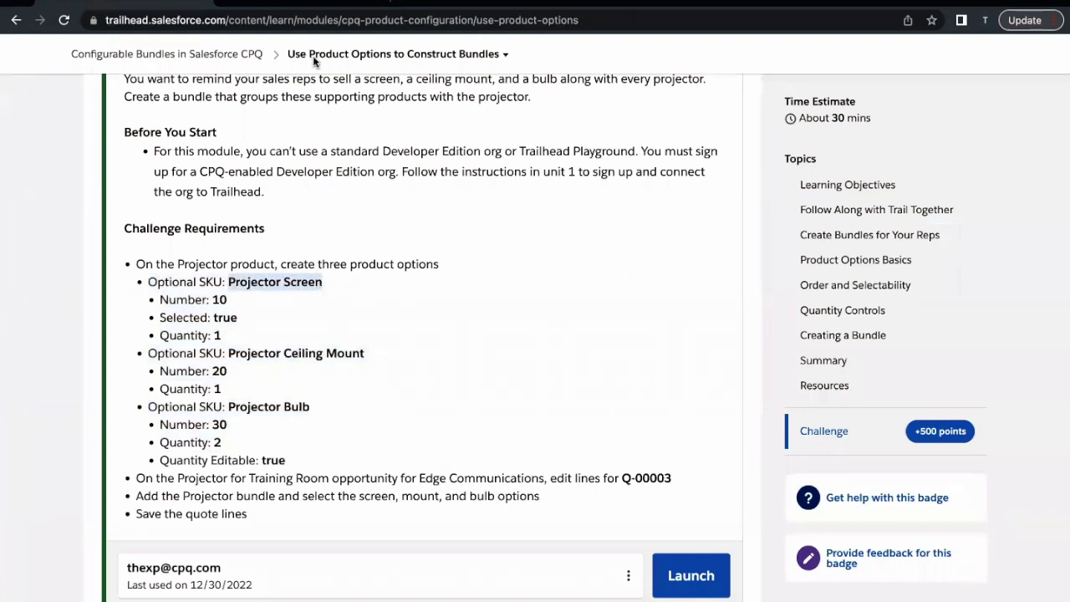
left_click(319, 5)
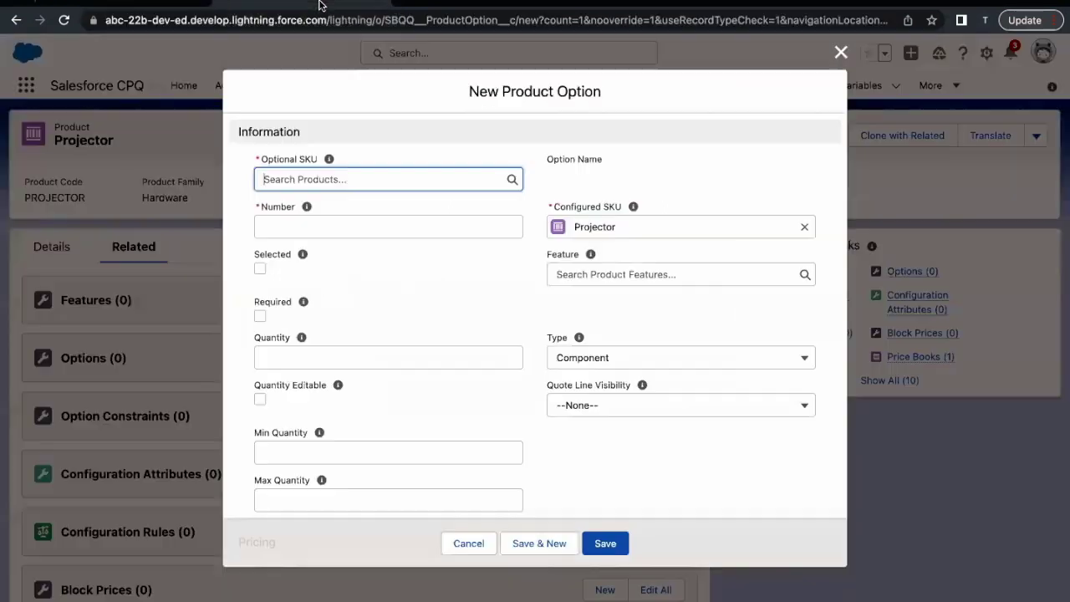
type("scre")
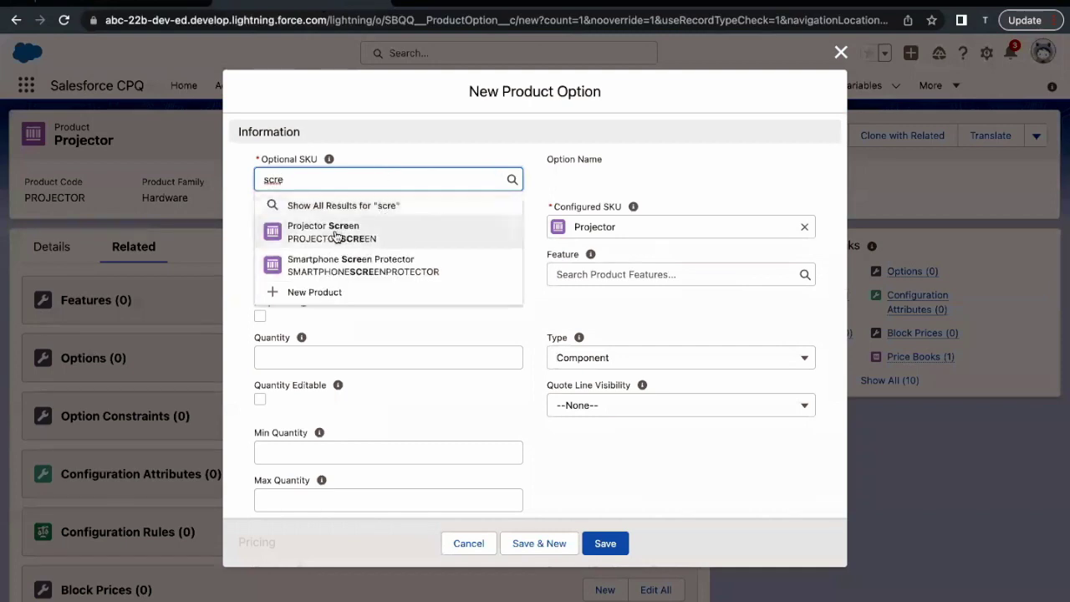
left_click(335, 234)
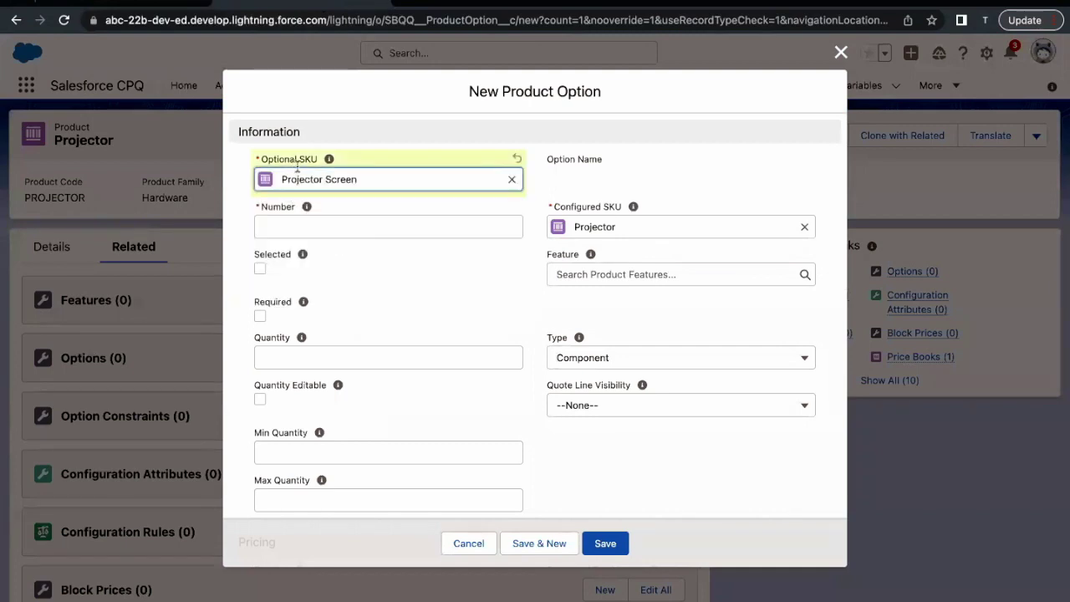
- Set the Projector Screen option's Number to 10 and mark it as Selected, as the challenge requires
left_click(303, 226)
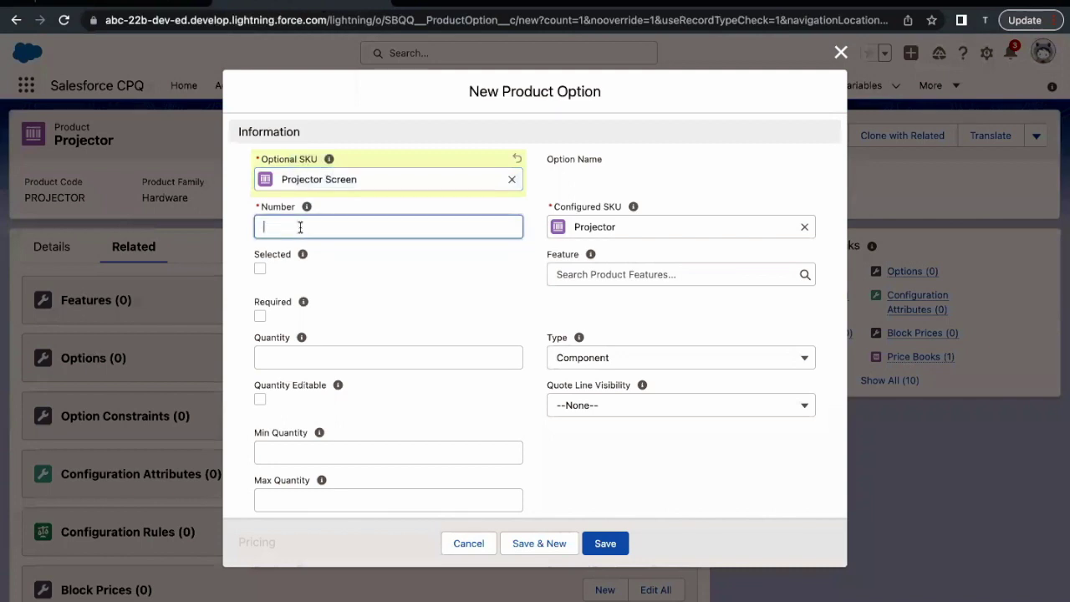
type("10")
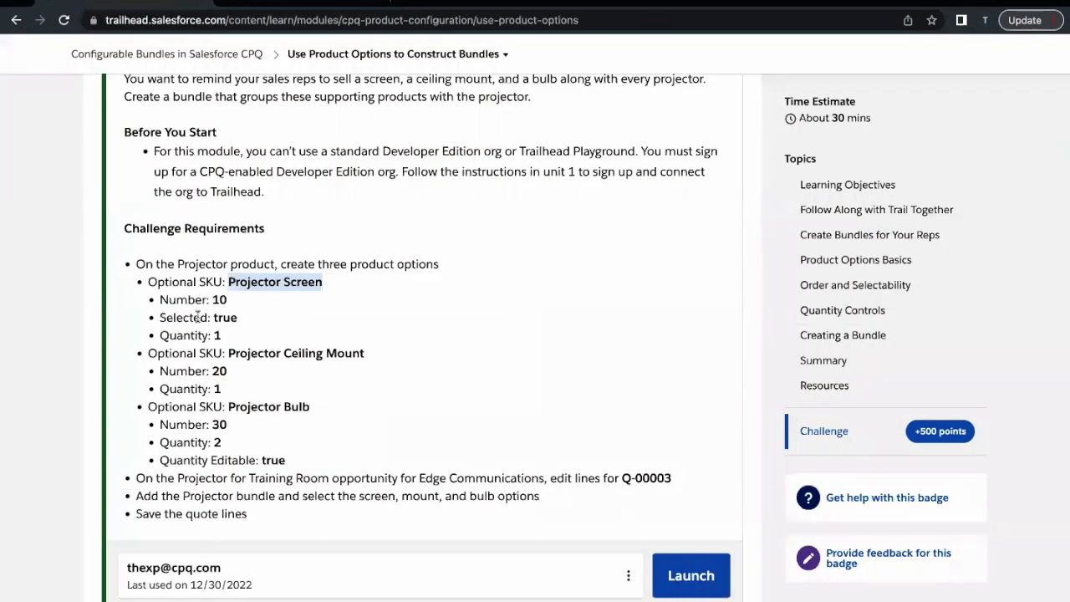
left_click(197, 318)
double_click(225, 317)
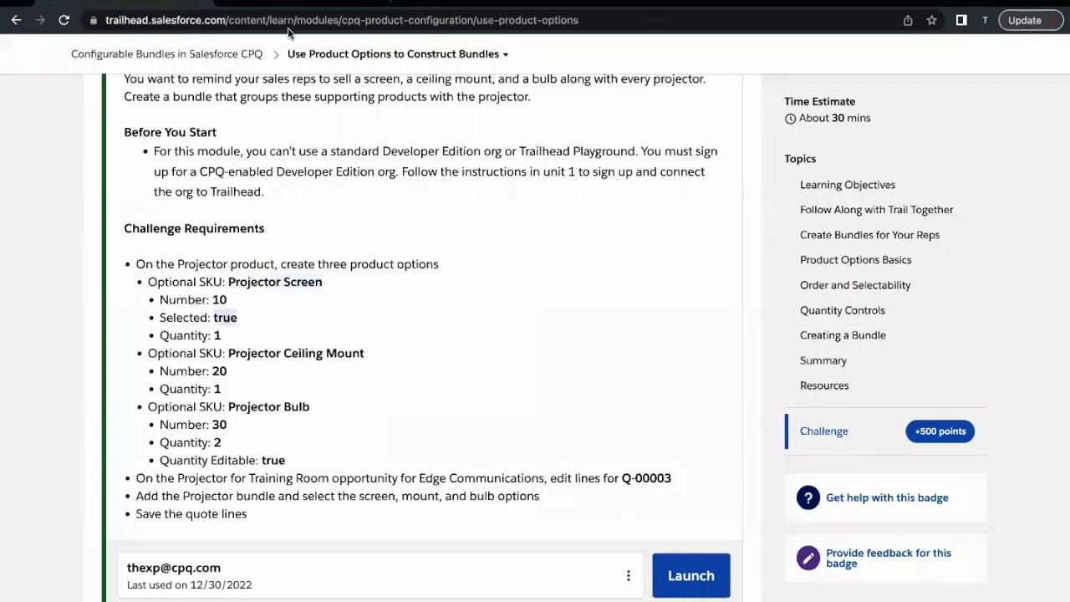
left_click(284, 4)
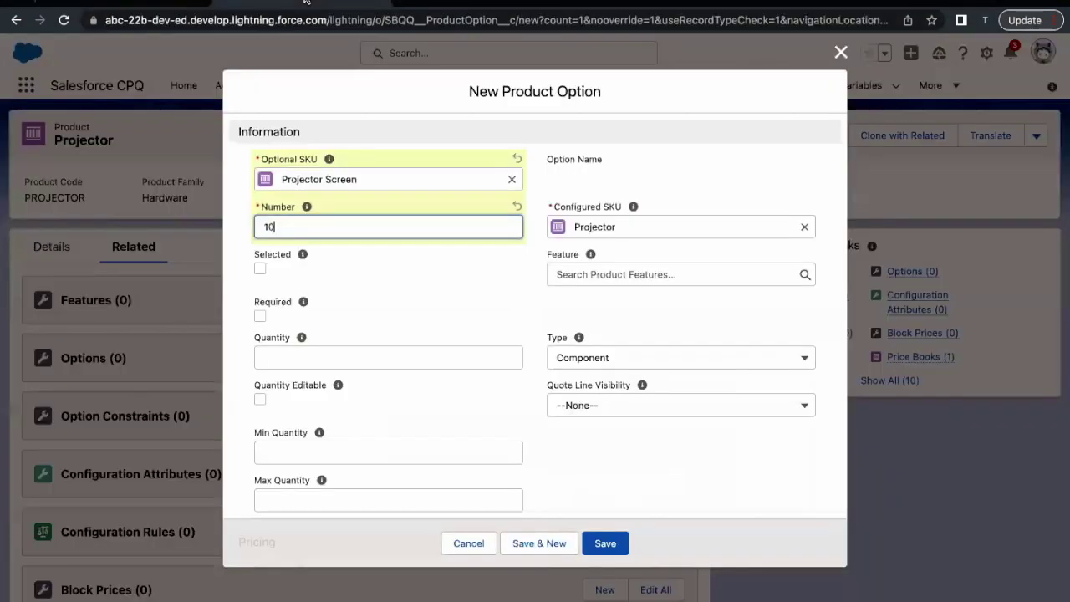
left_click(259, 270)
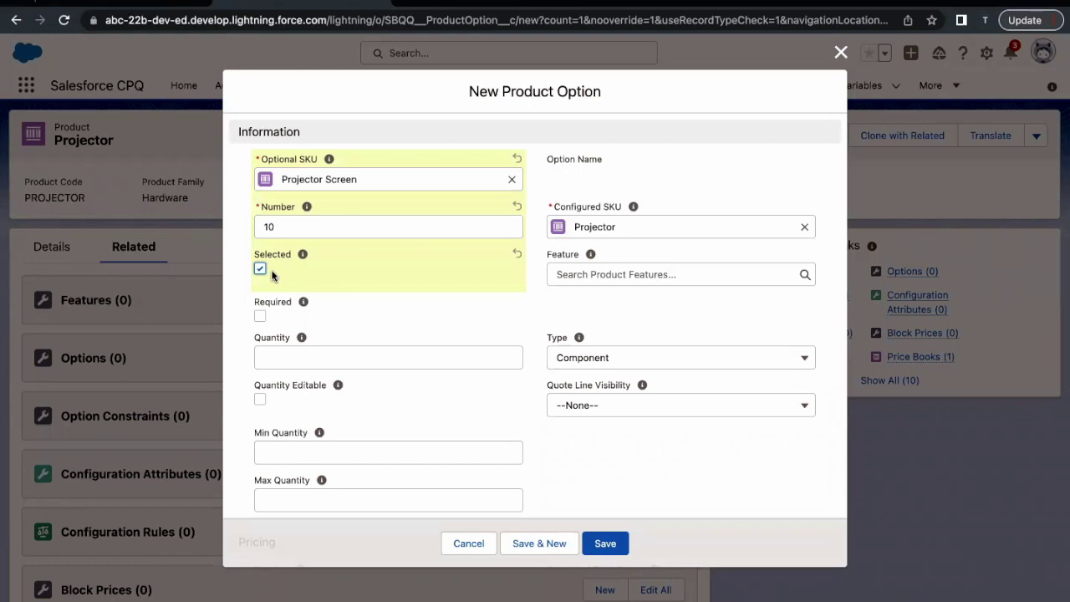
double_click(284, 224)
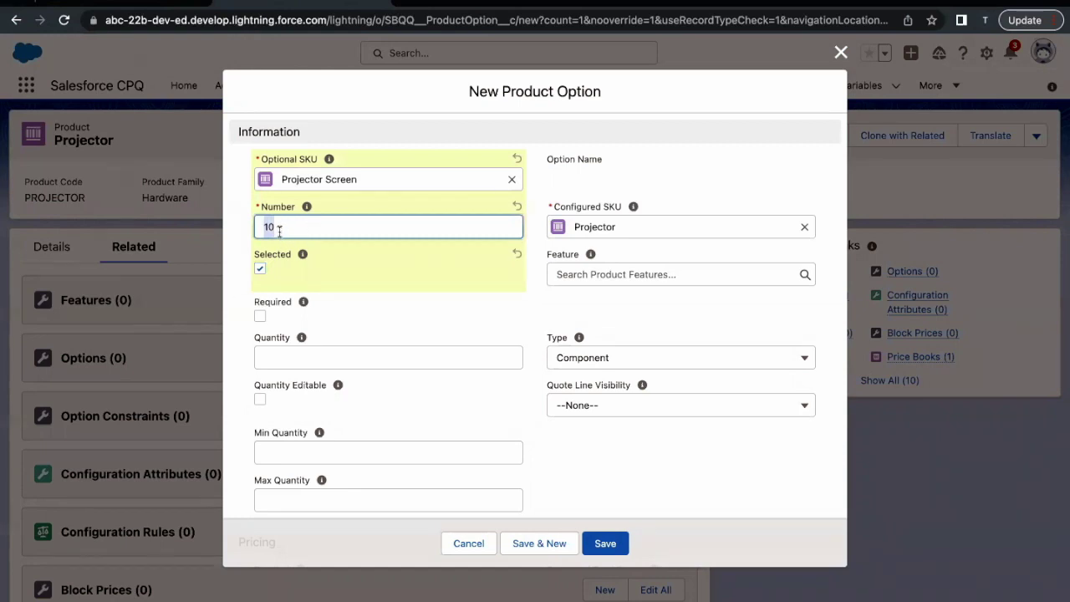
left_click(279, 231)
left_click(245, 247)
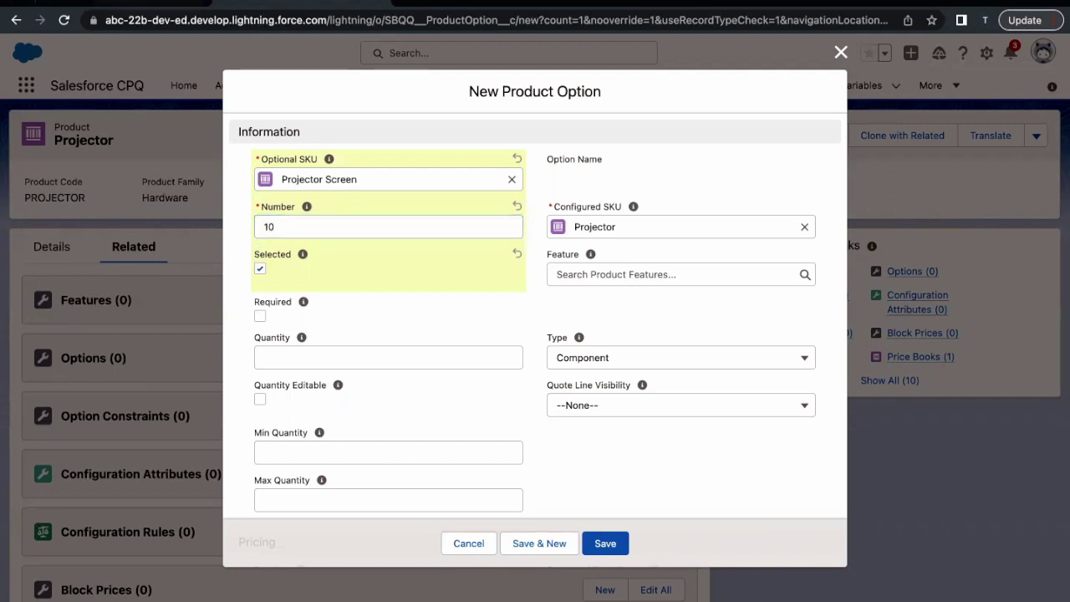
- Set the Projector Screen option's Quantity to 1, then save it and start another new product option
key("ctrl+Tab")
left_click(205, 332)
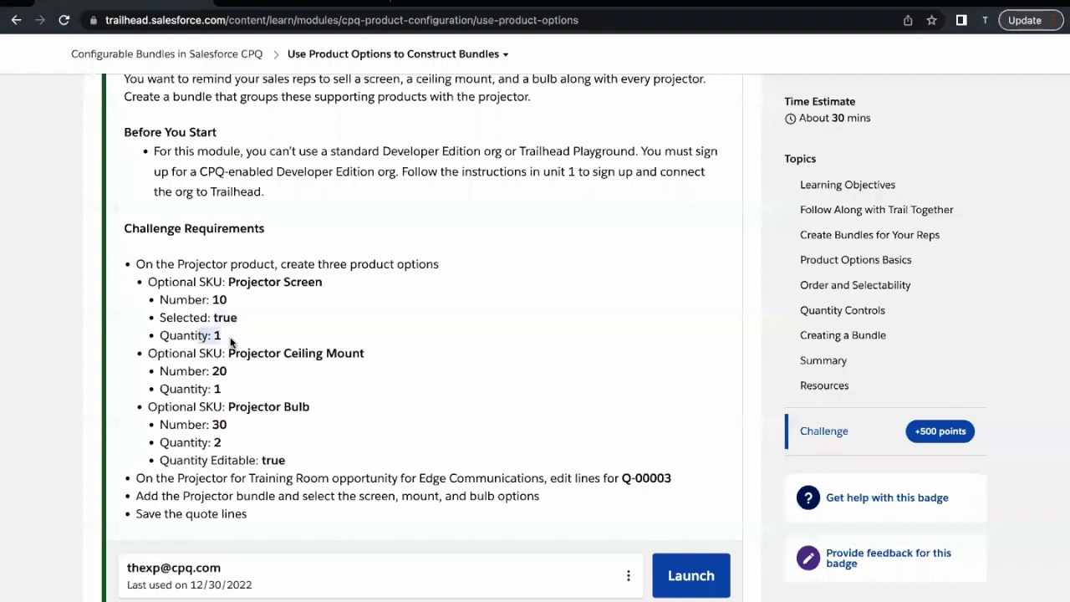
left_click(295, 5)
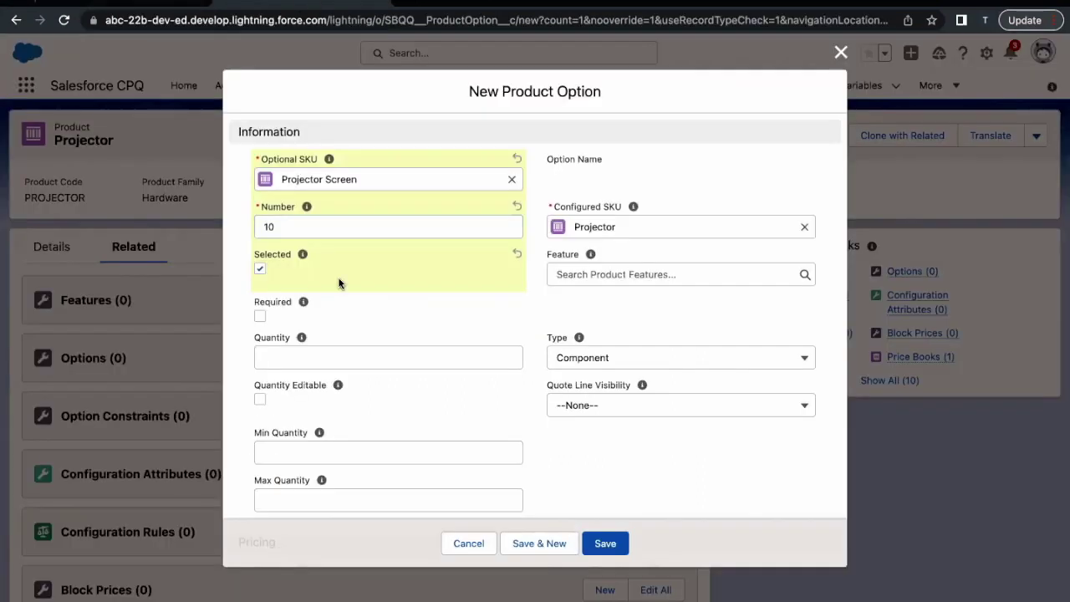
left_click(284, 357)
type("1")
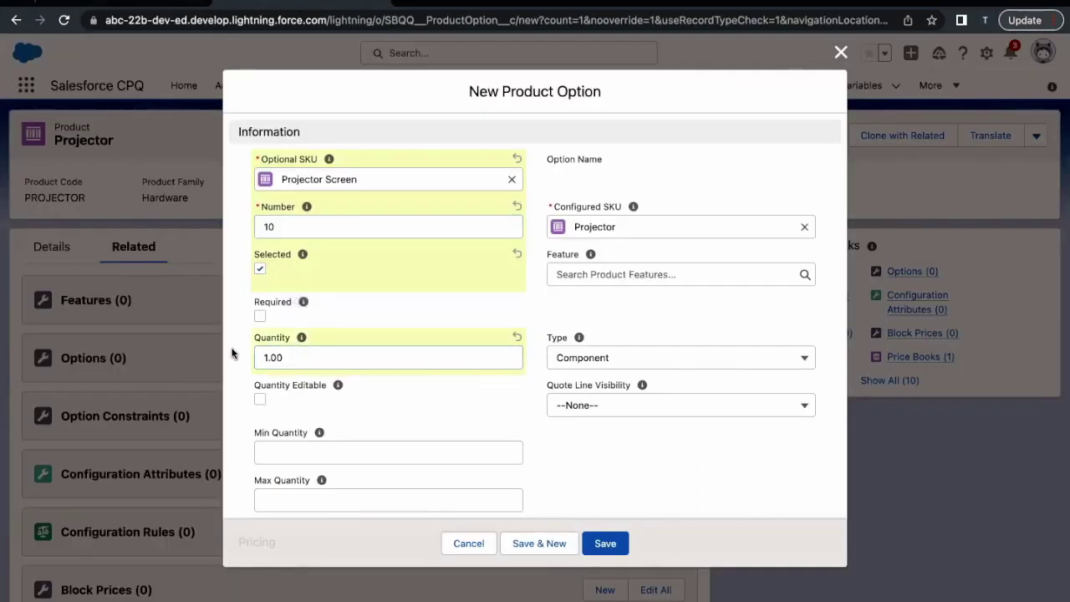
left_click(235, 354)
left_click(550, 544)
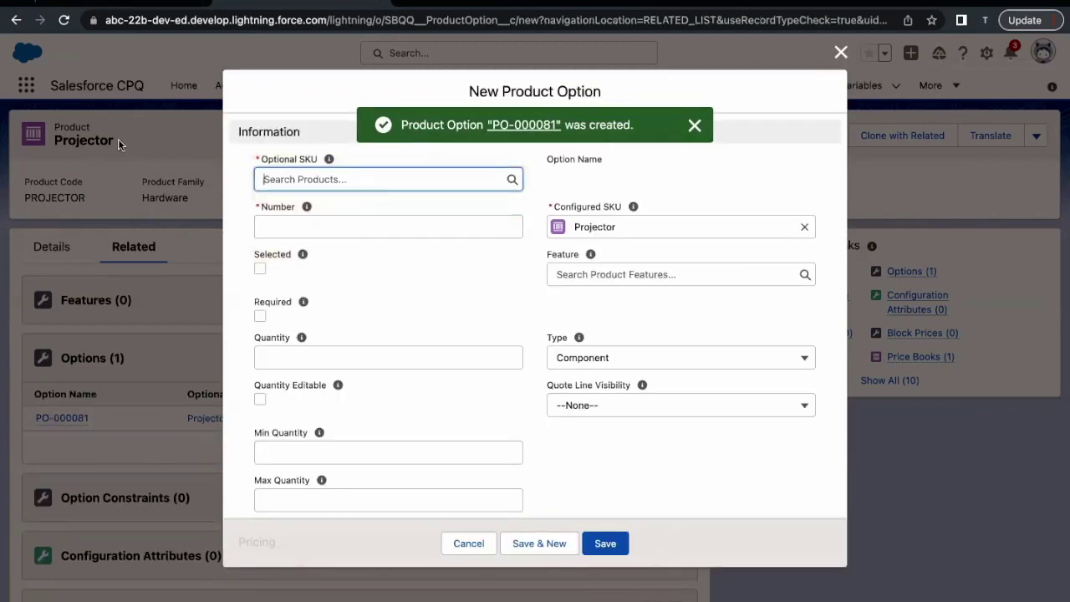
- Check the next required option in the challenge and choose Projector Ceiling Mount as the new option's Optional SKU
left_click(149, 3)
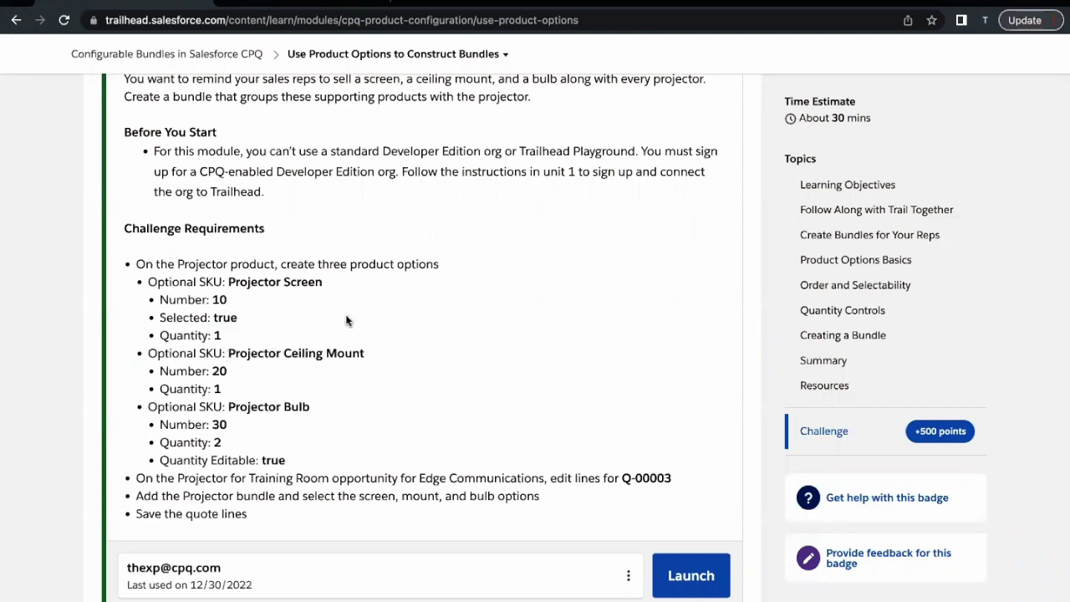
left_click(302, 5)
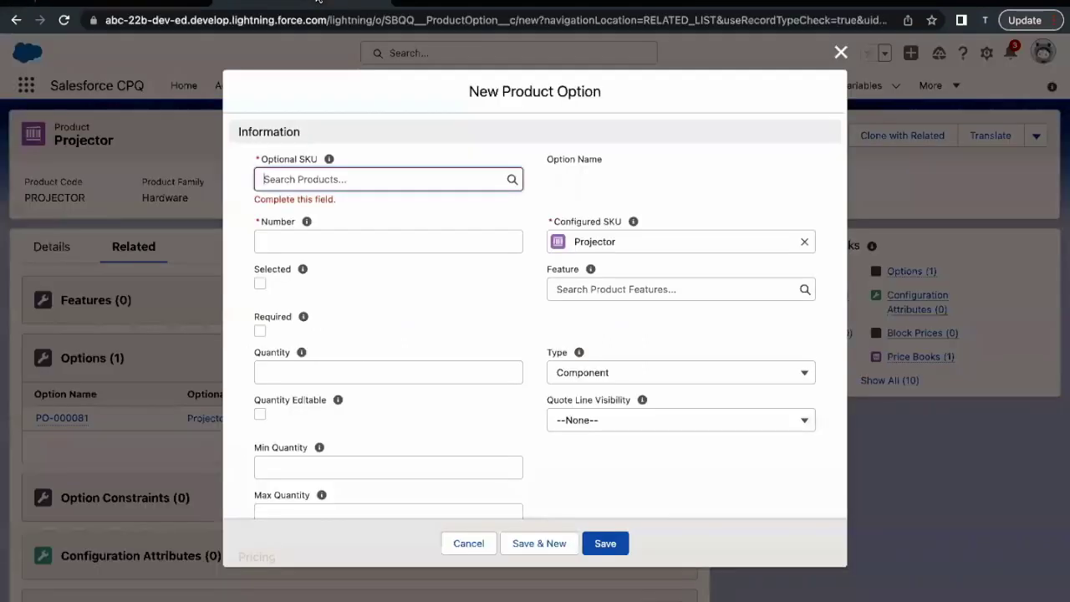
left_click(377, 176)
type("mount")
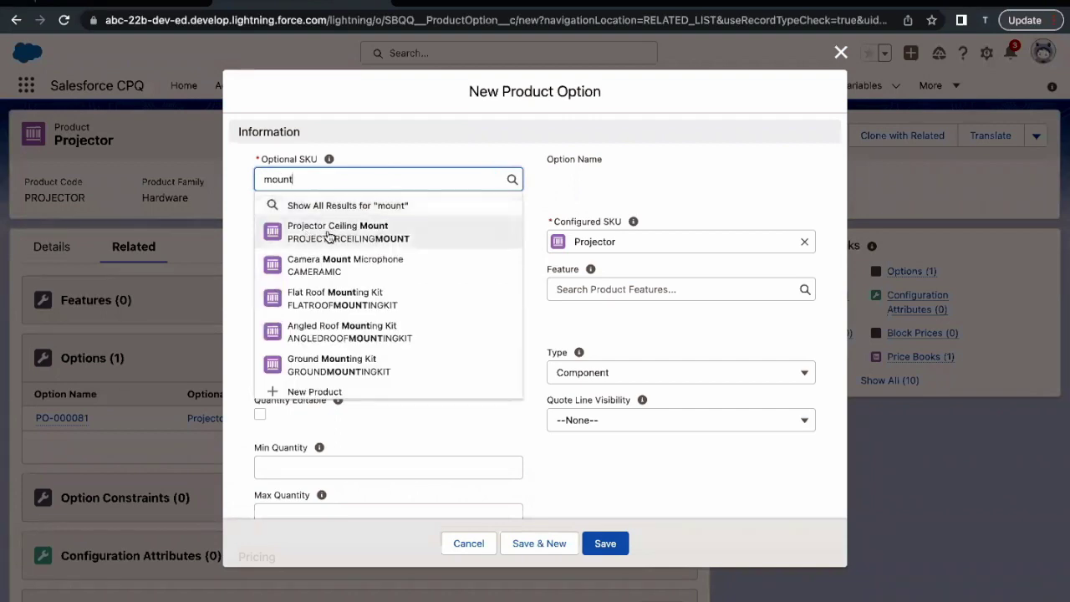
left_click(329, 232)
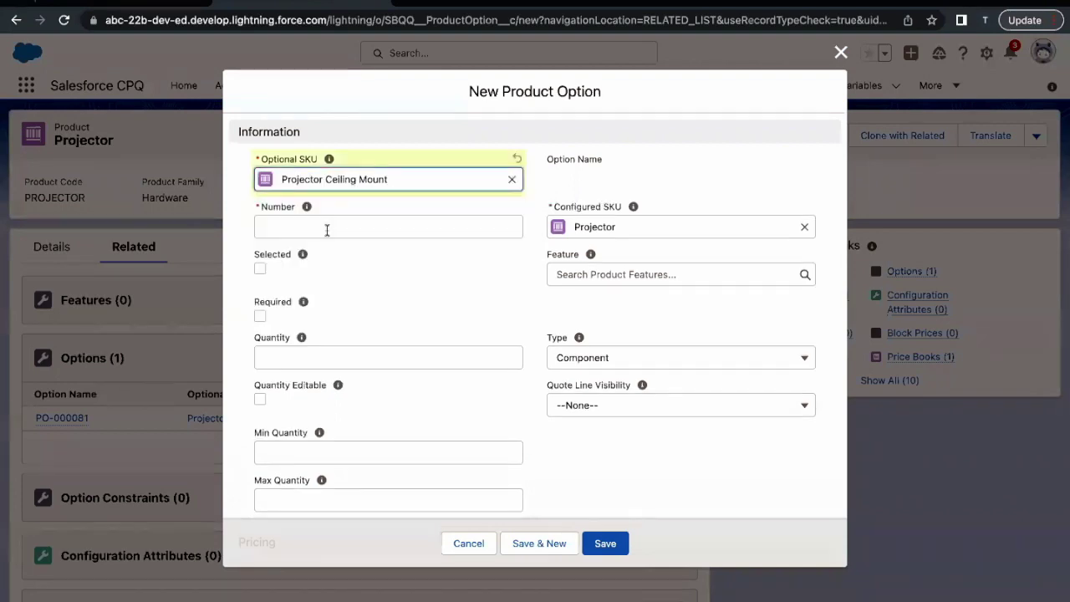
- Look up the ceiling mount's required number in the challenge and set the option's Number to 20
left_click(126, 3)
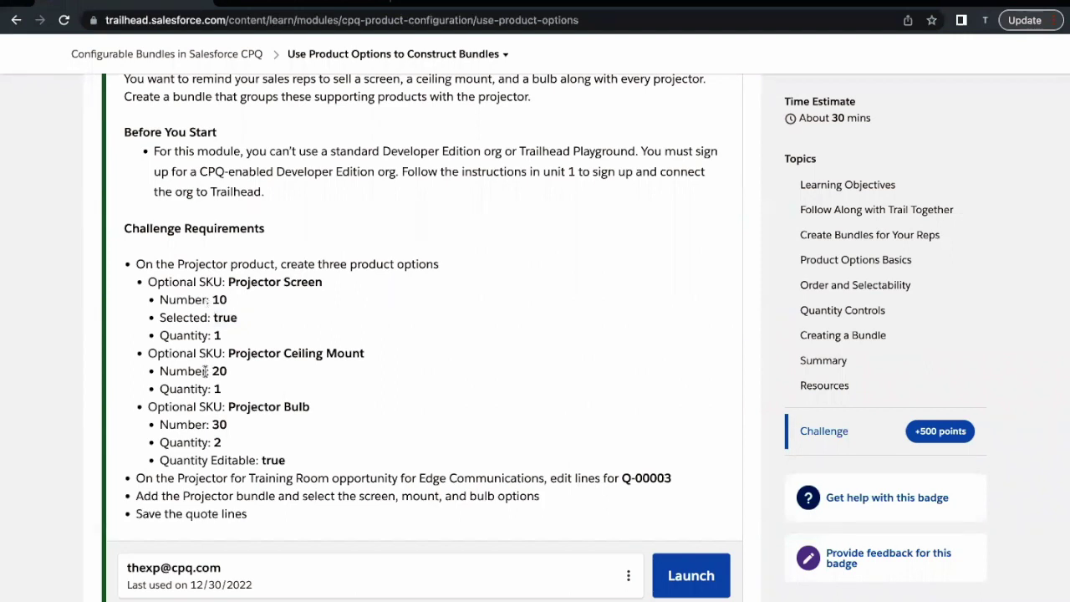
left_click_drag(210, 371, 229, 373)
left_click_drag(237, 300, 207, 299)
left_click(297, 2)
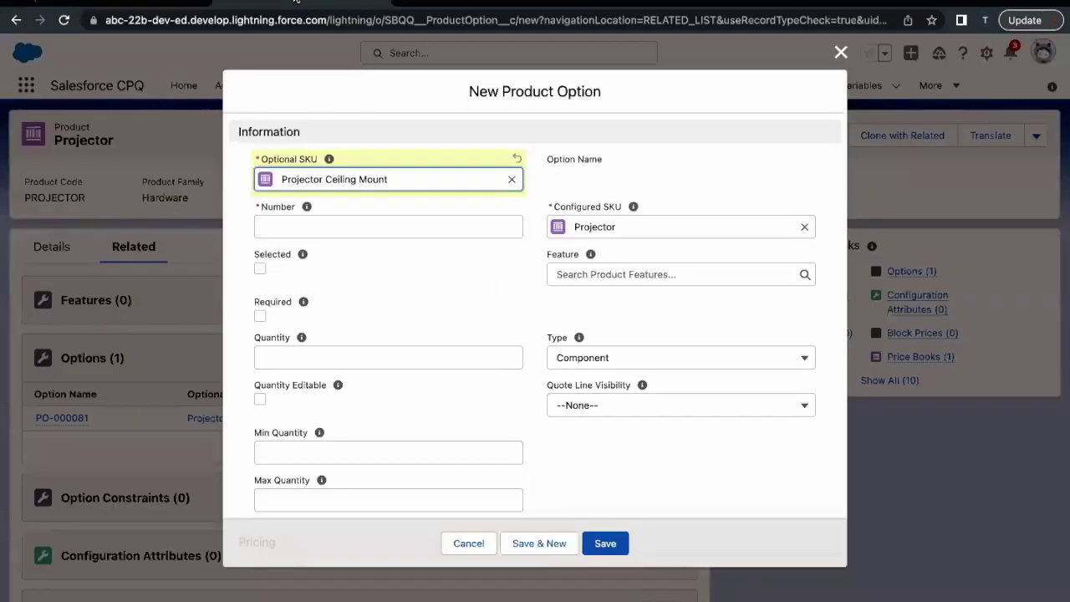
left_click(303, 234)
type("20")
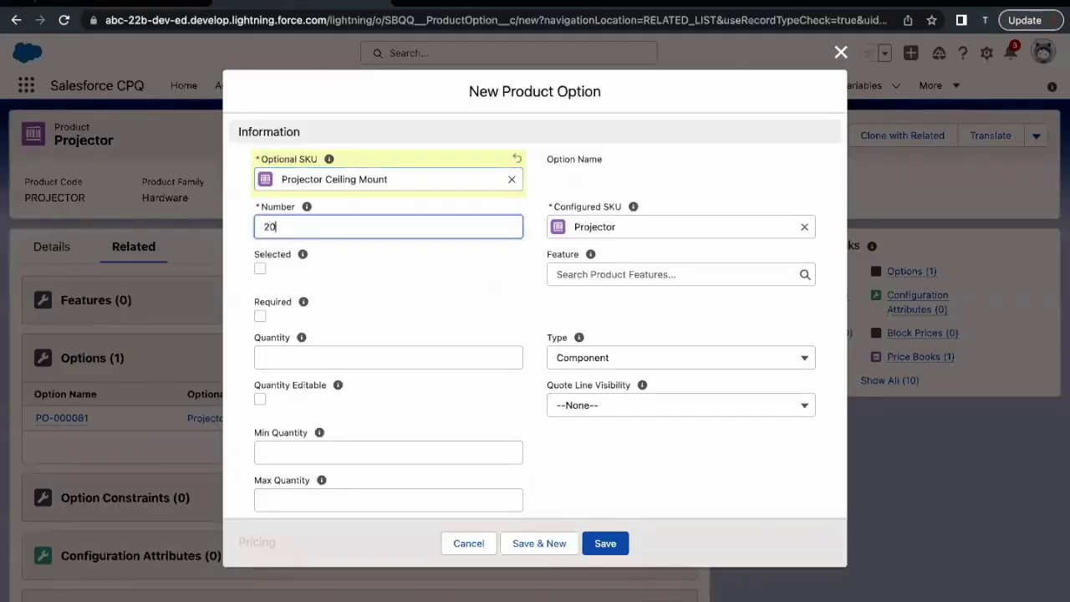
- Set the Projector Ceiling Mount option's Quantity to 1, then save it and start another new product option
left_click(317, 355)
type("1")
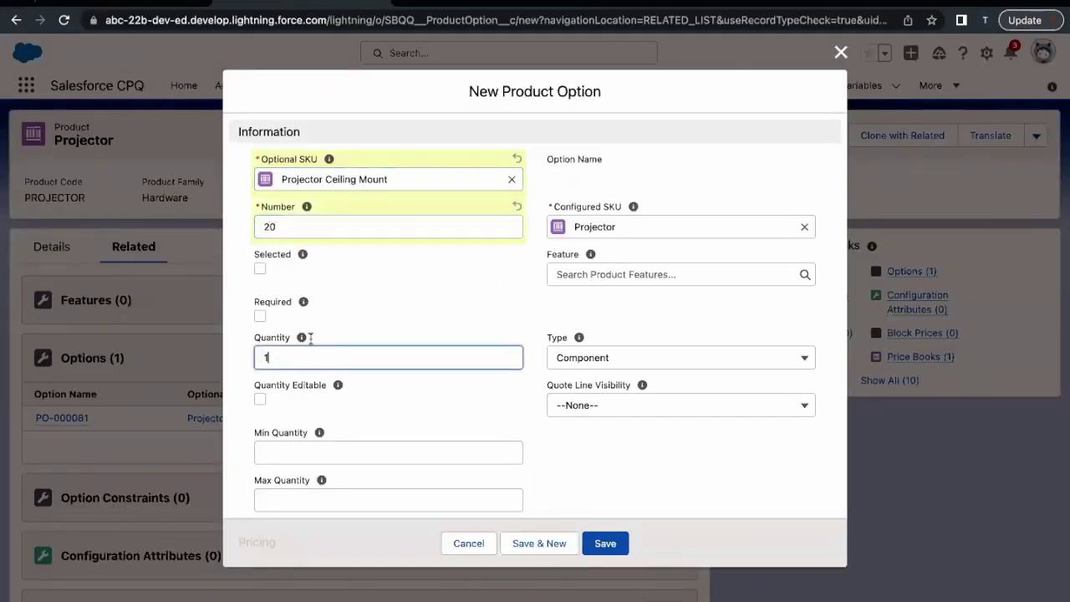
left_click(156, 4)
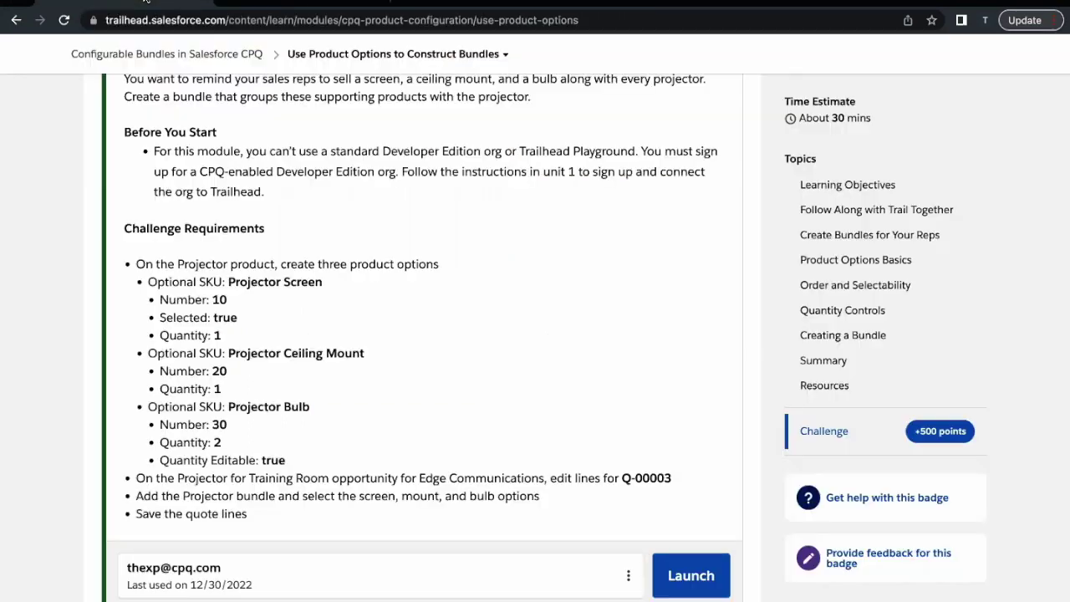
left_click(298, 3)
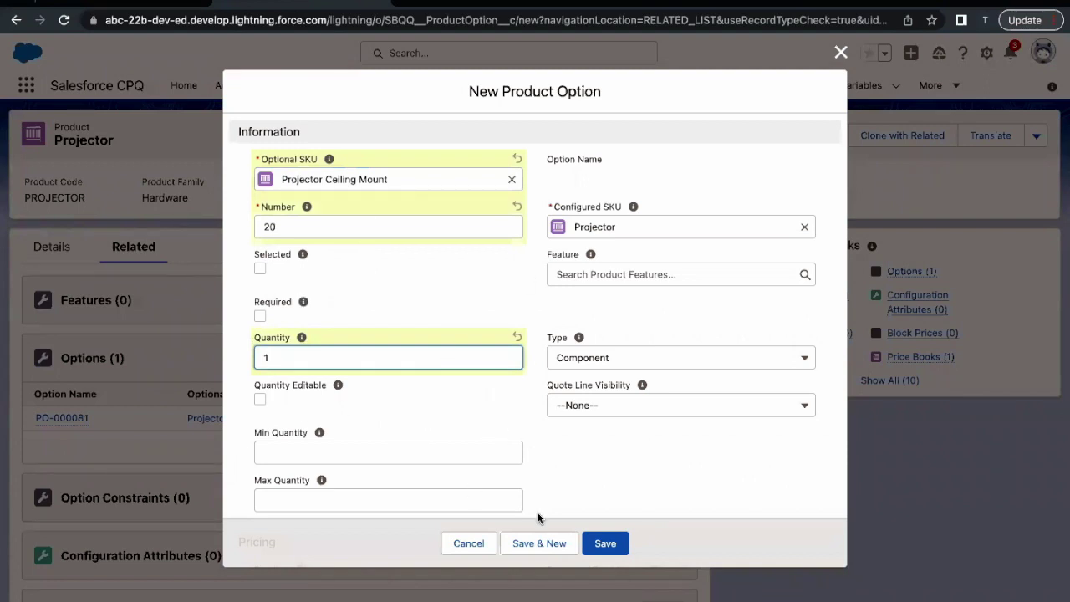
left_click(534, 544)
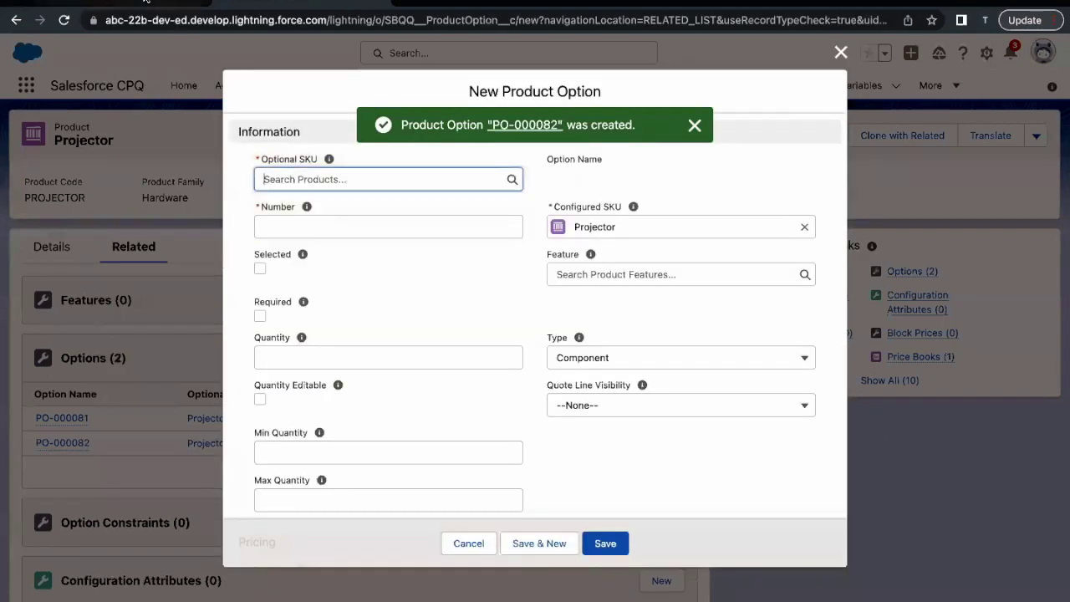
- Check the bulb requirements in the challenge, then choose Projector Bulb as the Optional SKU with Number 30
left_click(145, 2)
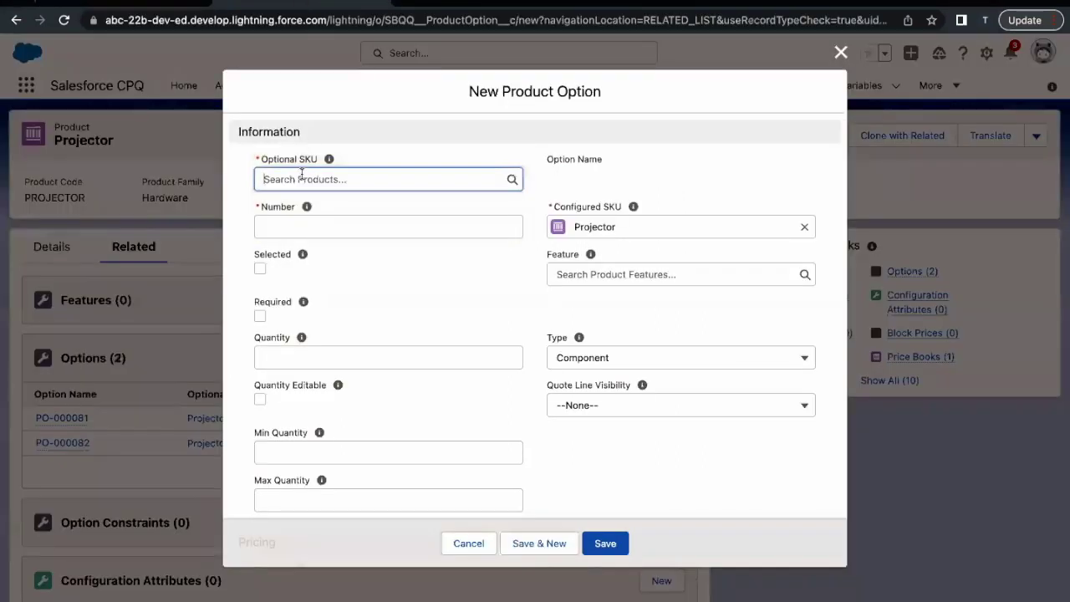
type("bulb")
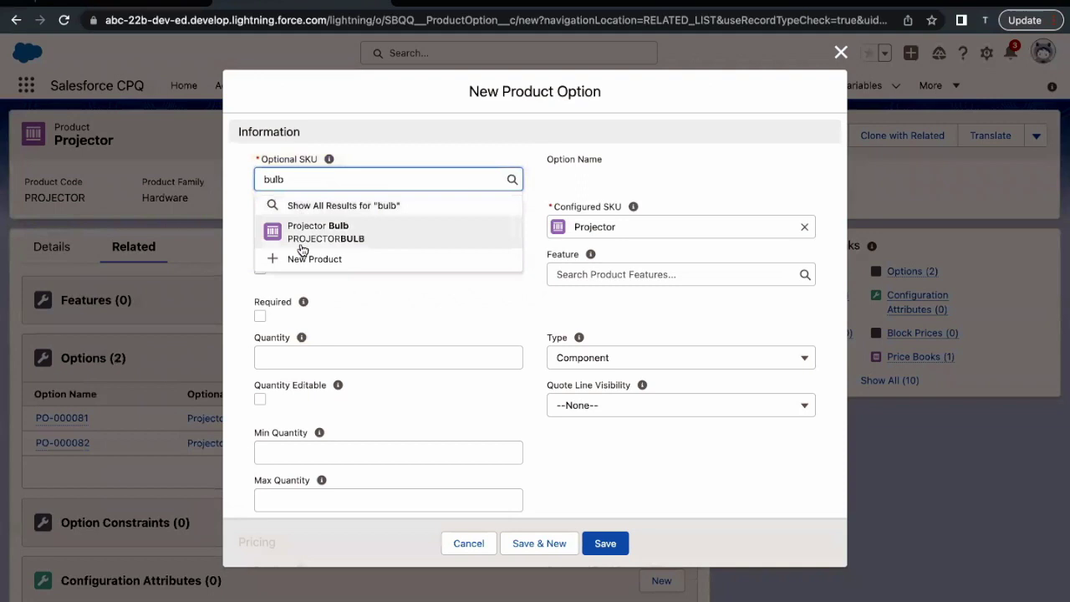
left_click(322, 238)
left_click(307, 225)
type("30")
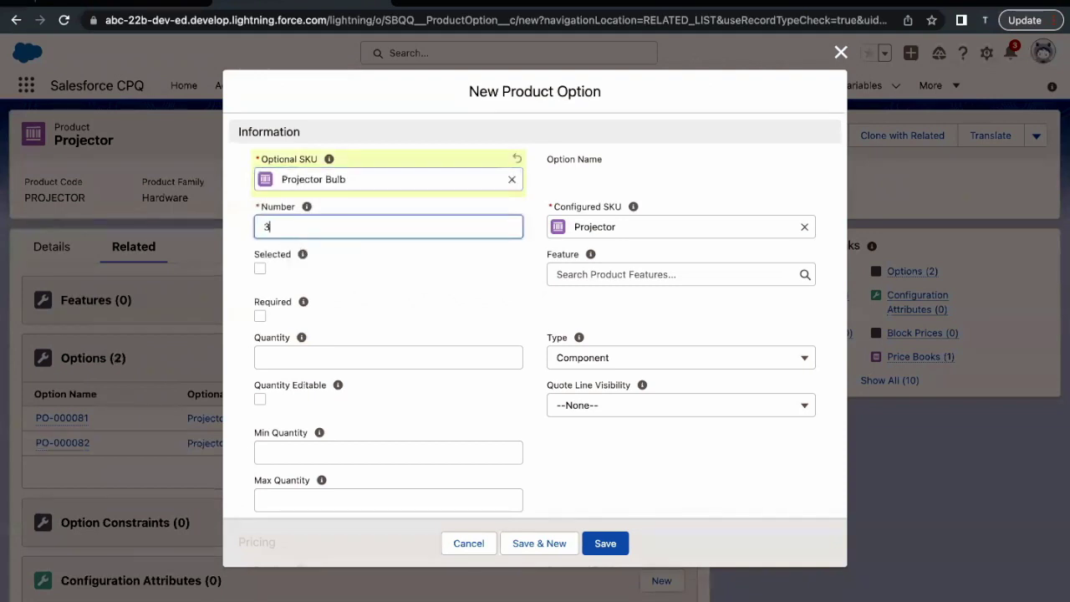
- Set the Projector Bulb option's Quantity to 2 and enable Quantity Editable
left_click(320, 357)
type("2")
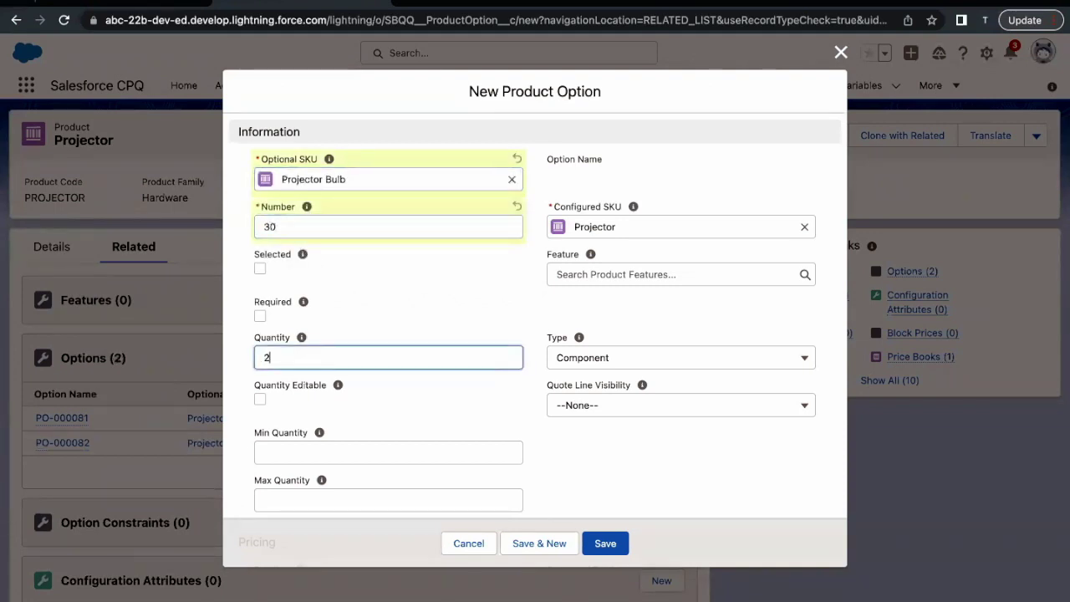
left_click(425, 320)
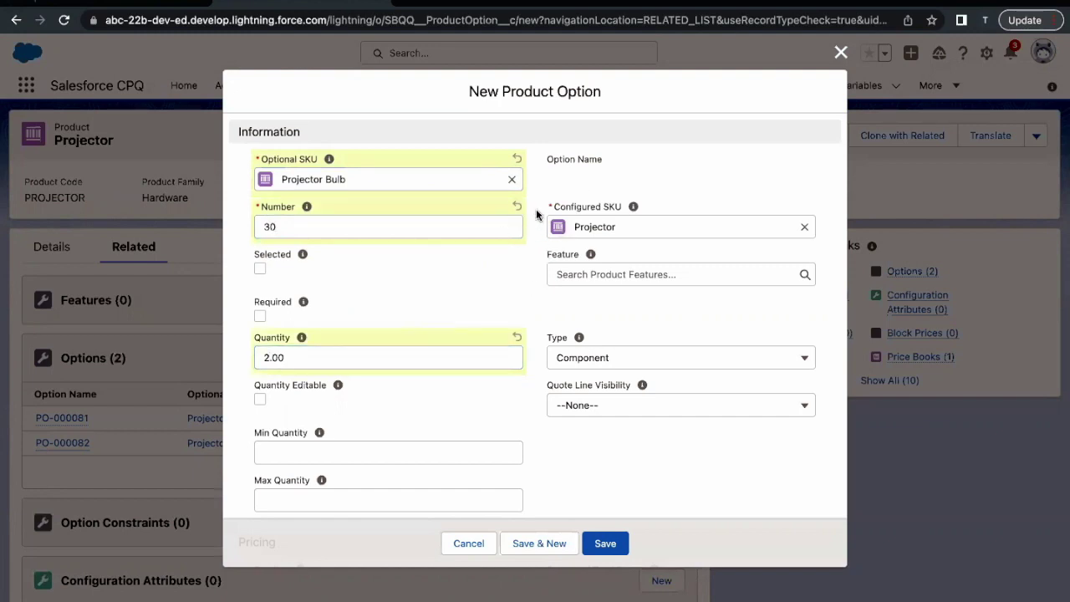
double_click(623, 230)
left_click(618, 171)
left_click(260, 400)
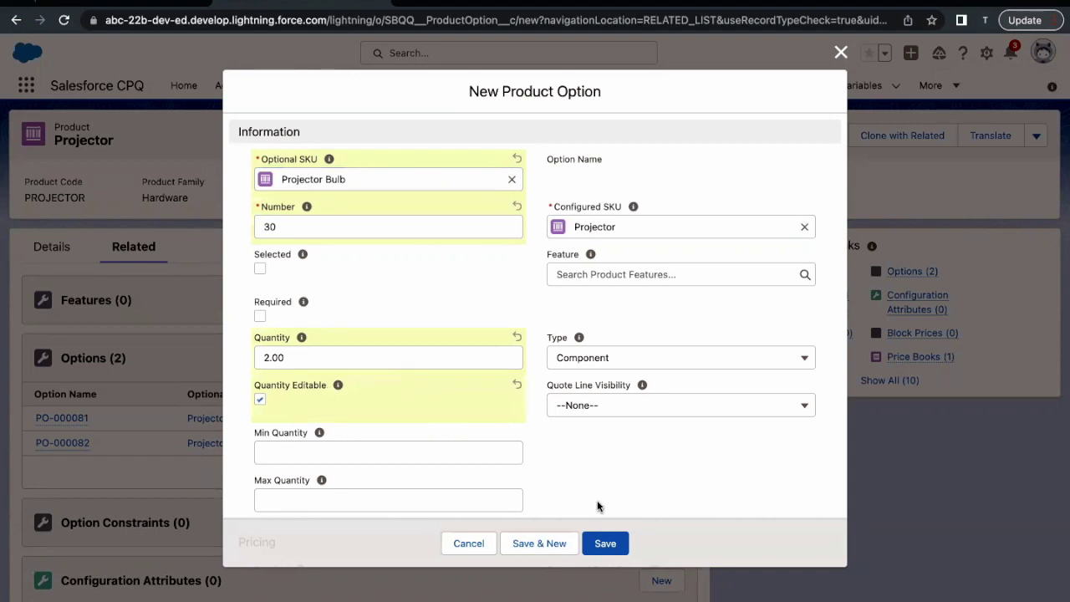
- Save the Projector Bulb option, then review which opportunity and quote the Trailhead challenge requires
left_click(597, 548)
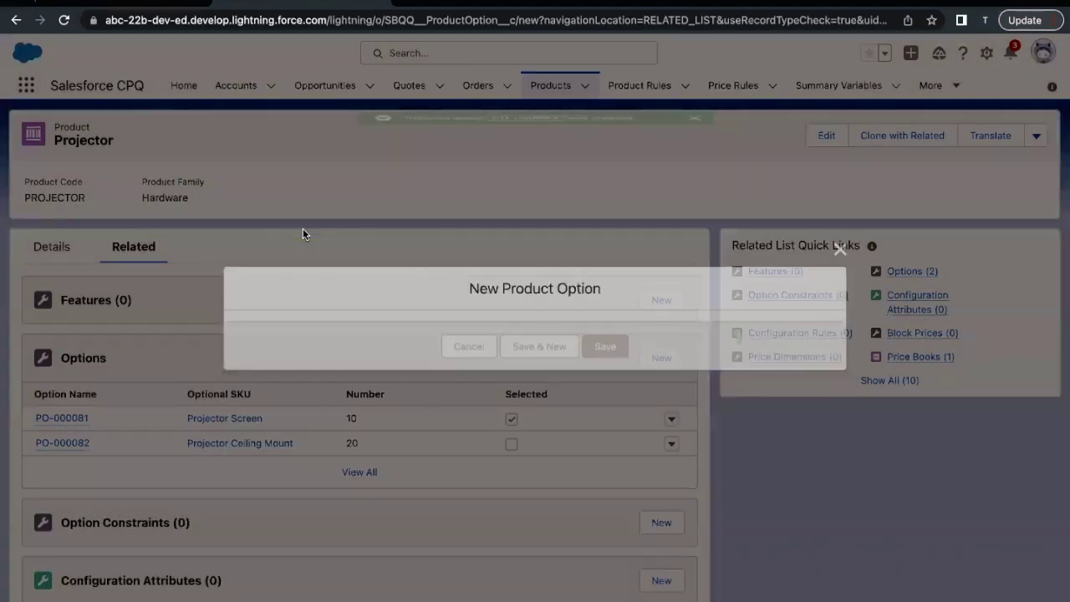
key("ctrl+Tab")
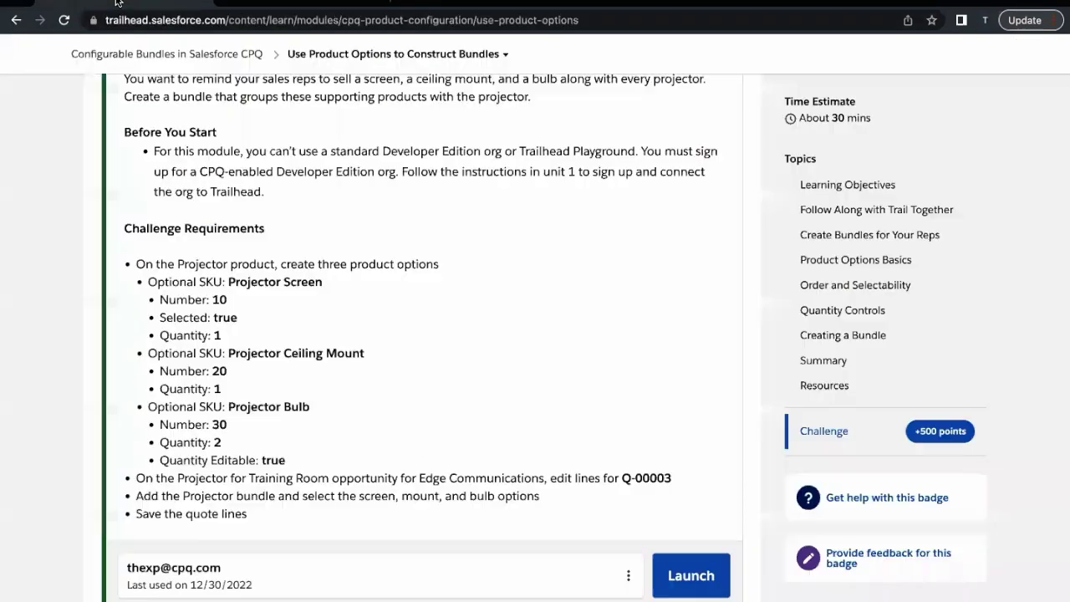
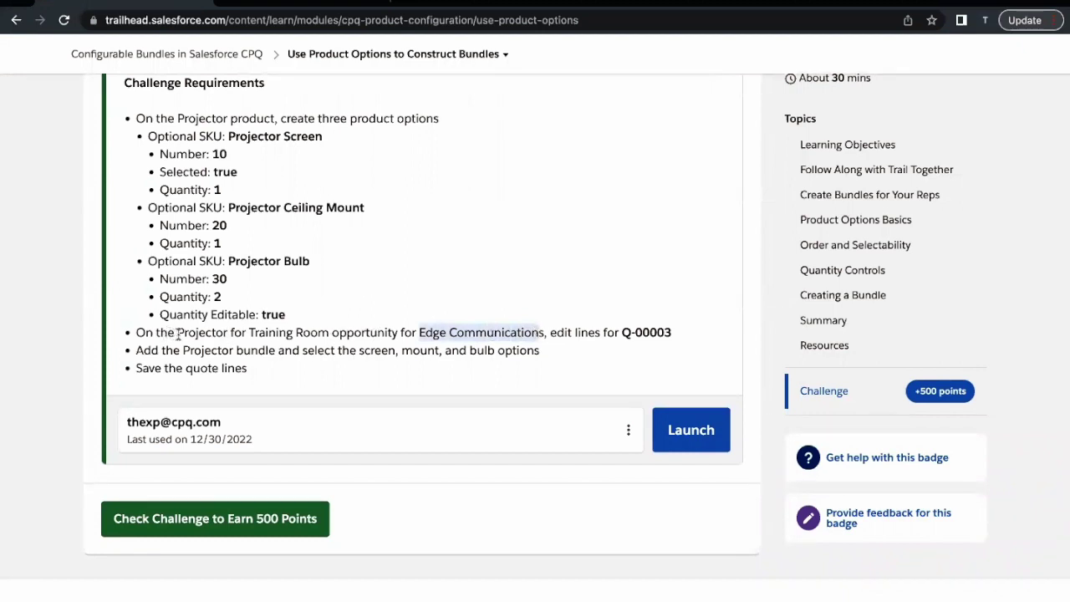
left_click_drag(176, 333, 315, 324)
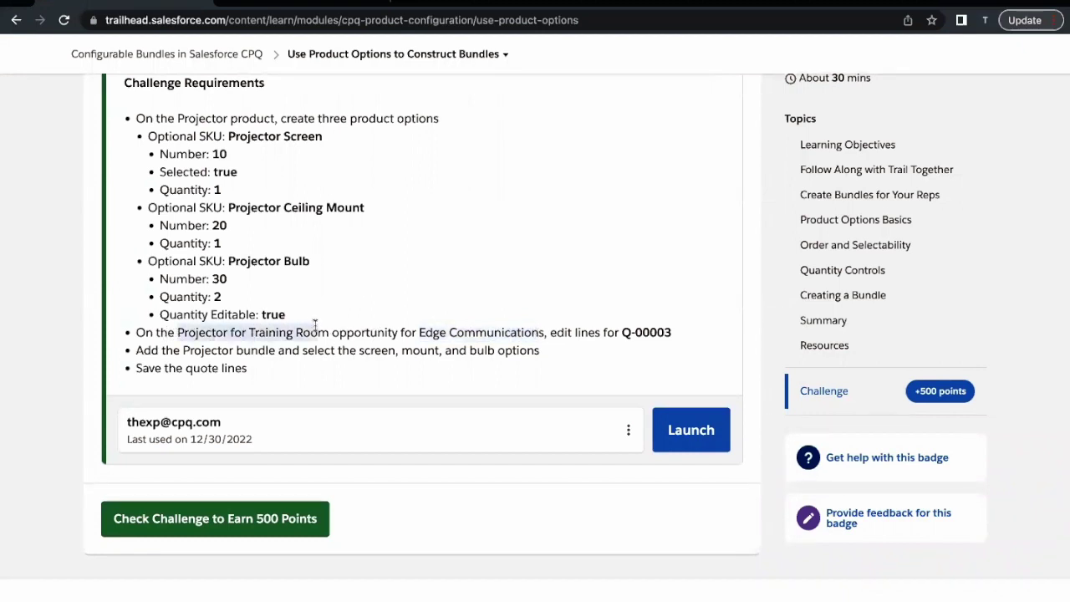
double_click(640, 333)
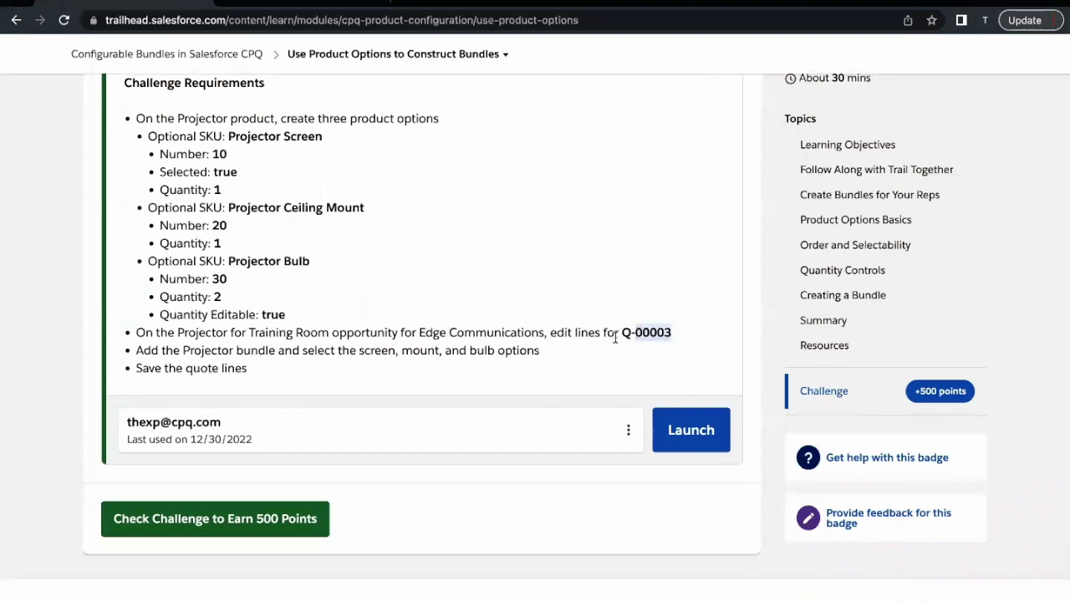
- In Salesforce CPQ, open the Projector for Training Room opportunity from the Edge Communications account
left_click(348, 5)
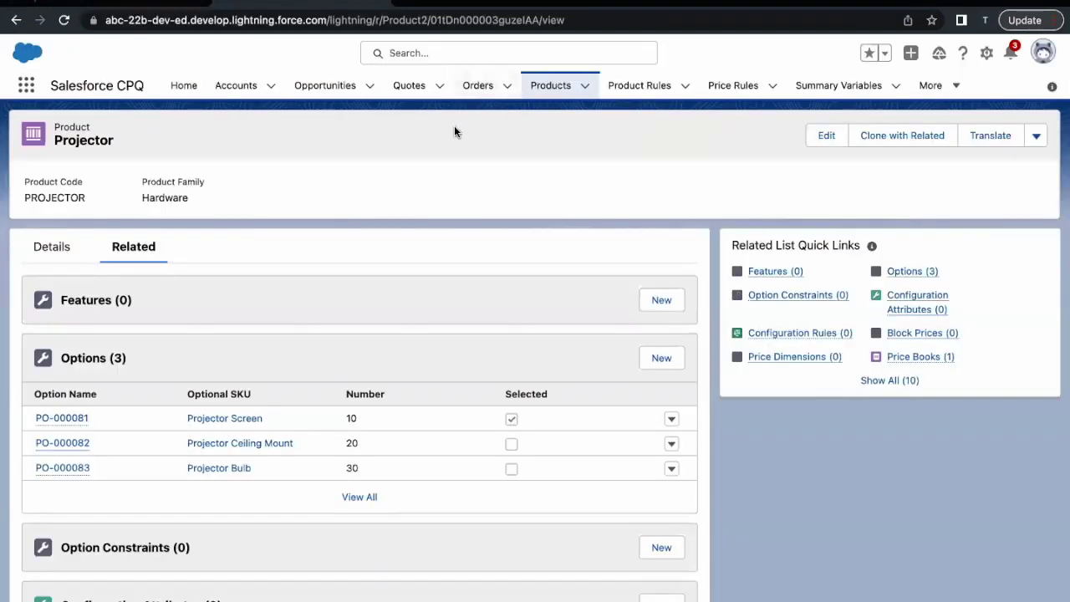
left_click(237, 88)
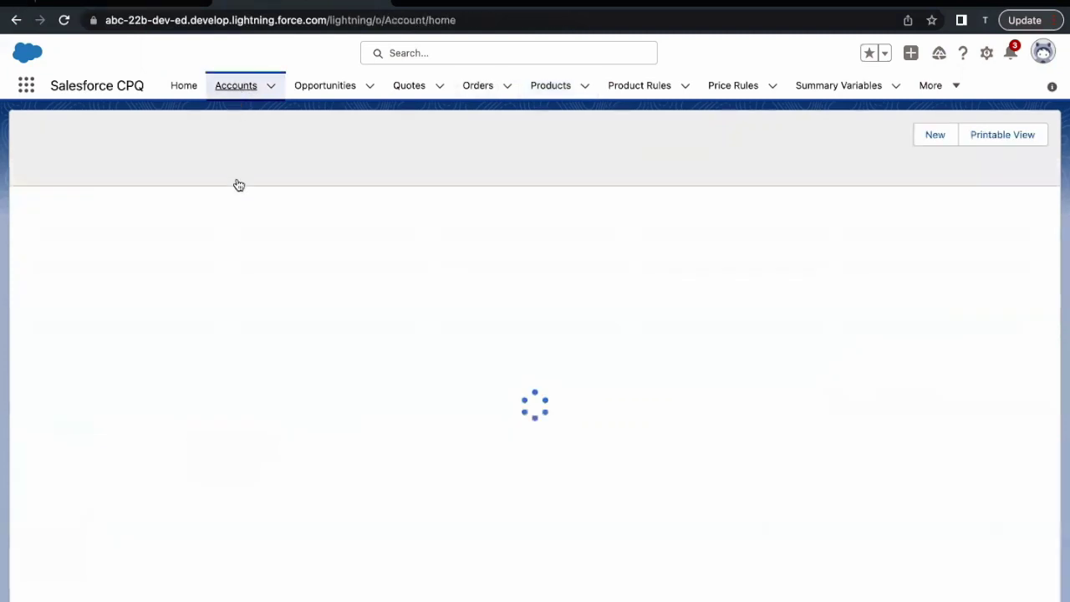
left_click(164, 220)
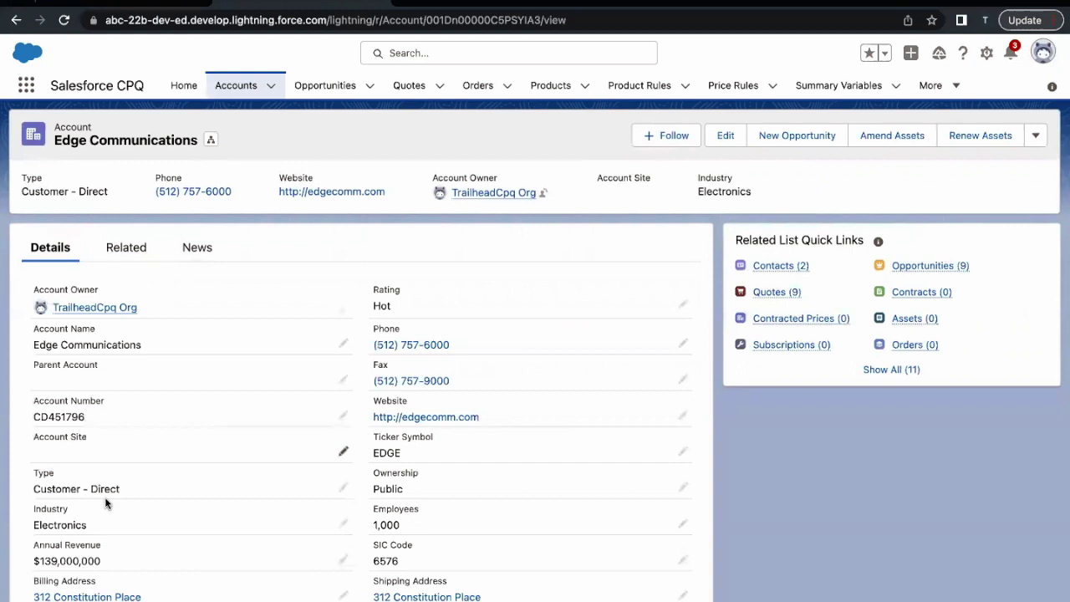
left_click(132, 257)
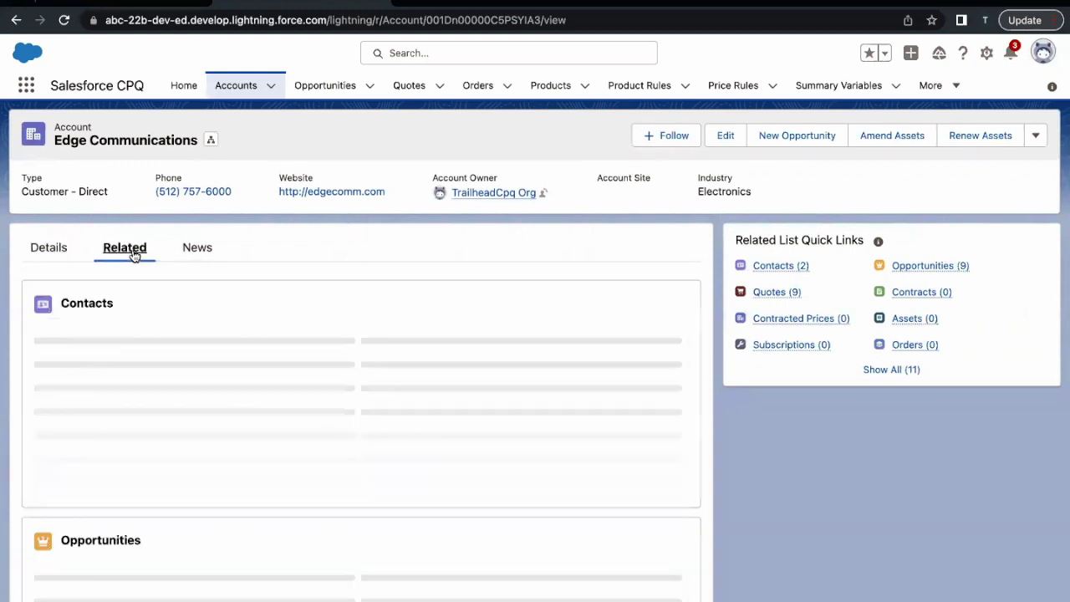
scroll(191, 429, "down", 3)
scroll(191, 430, "down", 1)
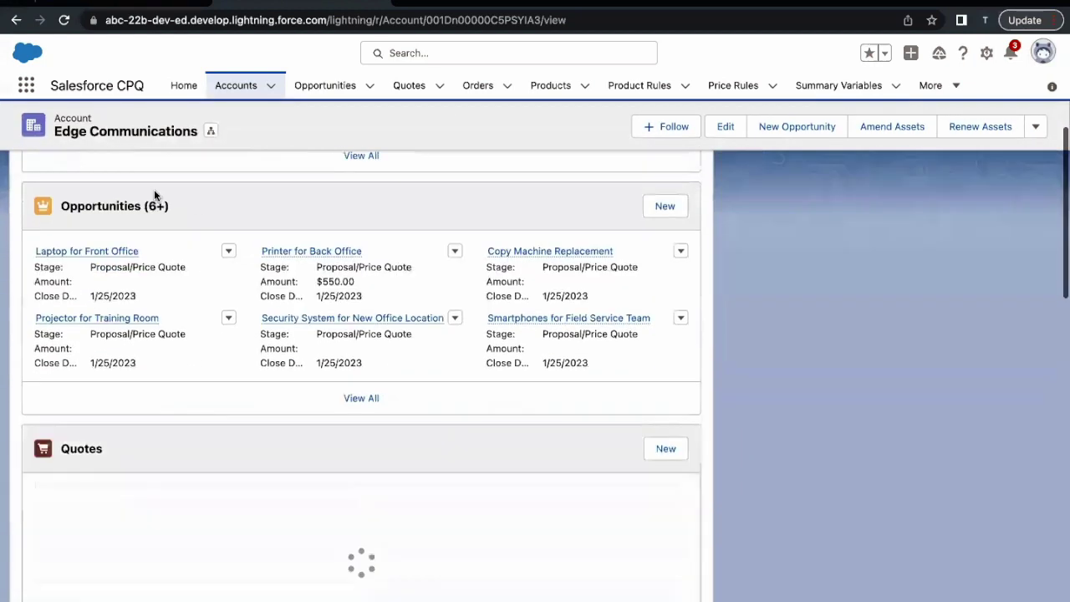
mouse_move(78, 323)
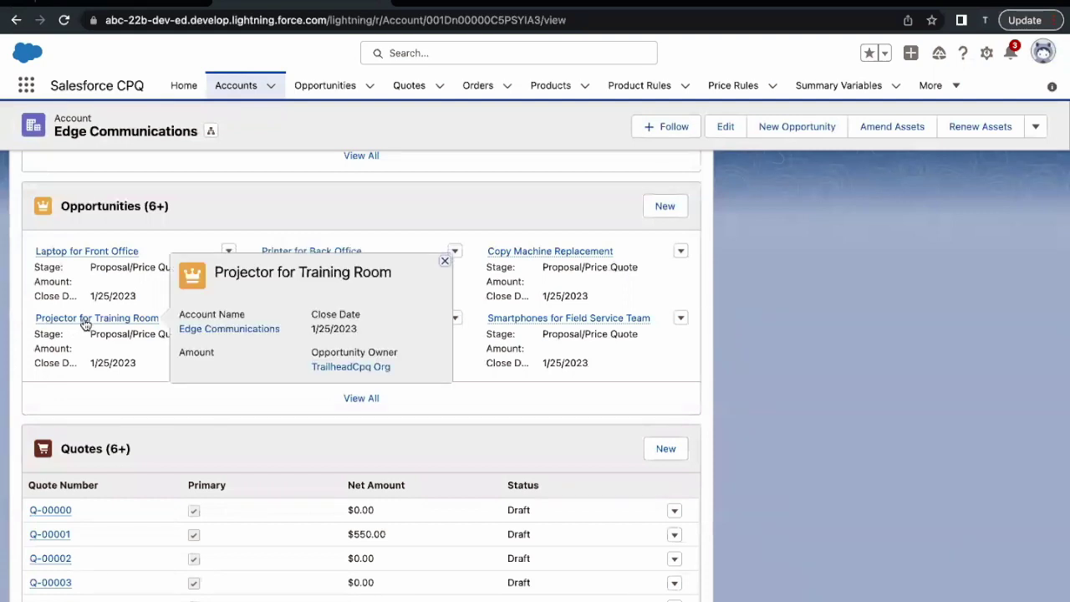
left_click(85, 323)
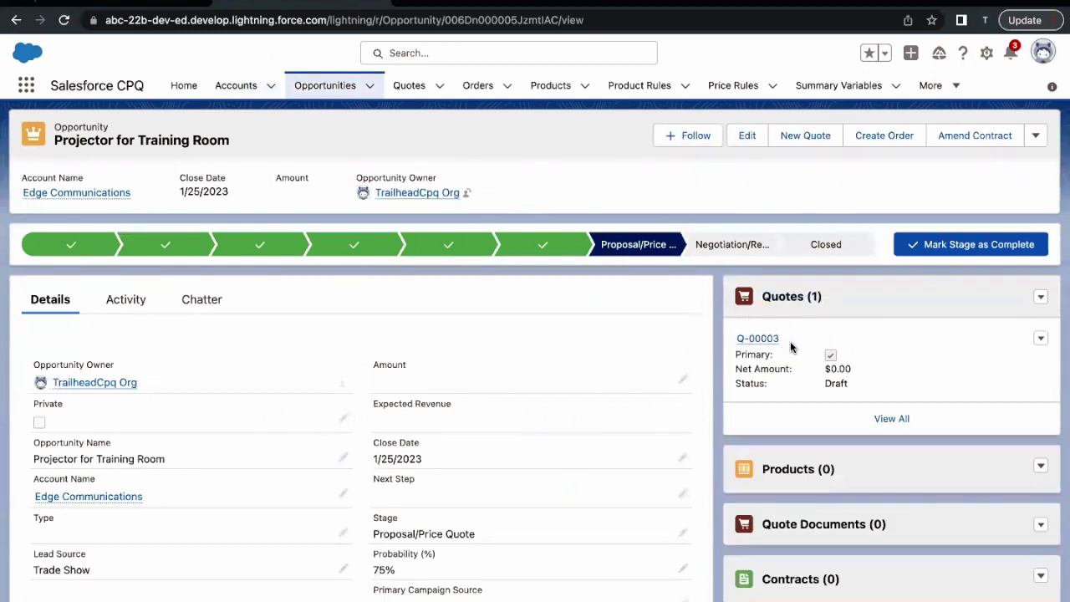
- Open the opportunity's quote Q-00003 and start editing its lines
mouse_move(759, 346)
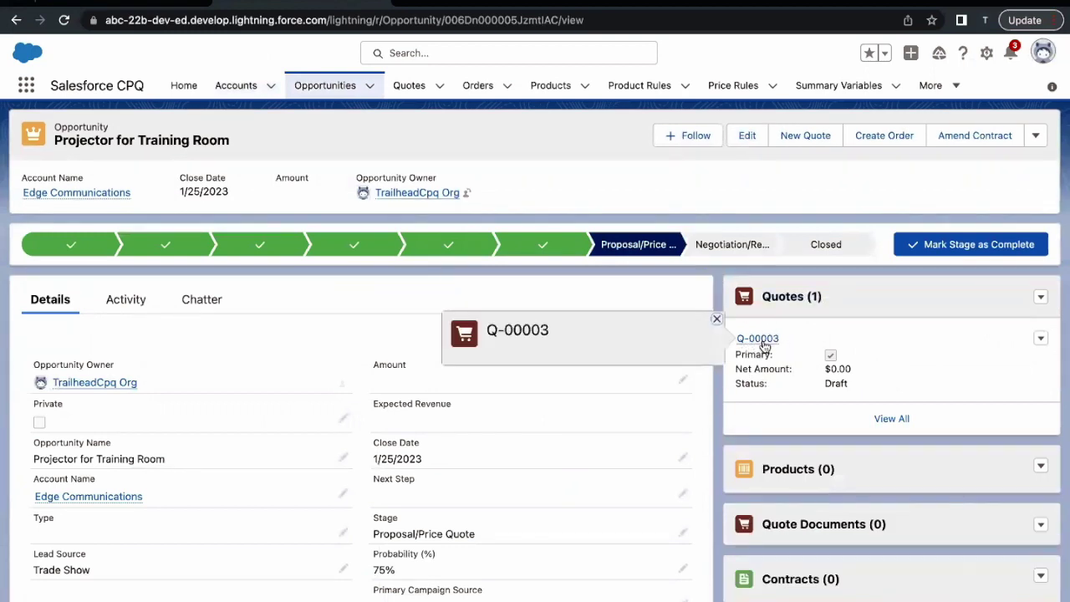
left_click(758, 338)
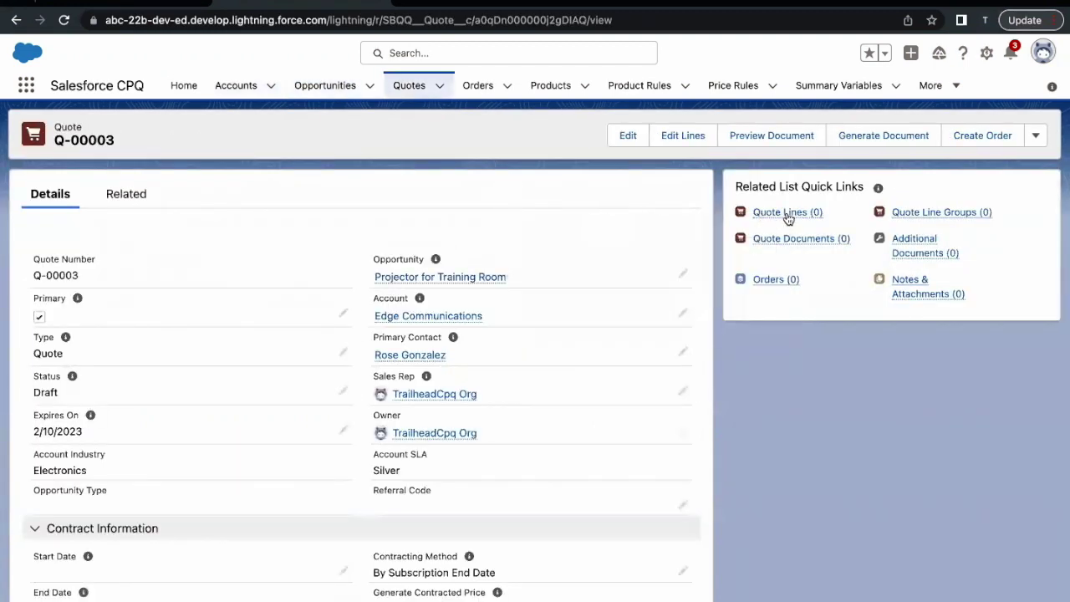
mouse_move(790, 217)
left_click(682, 134)
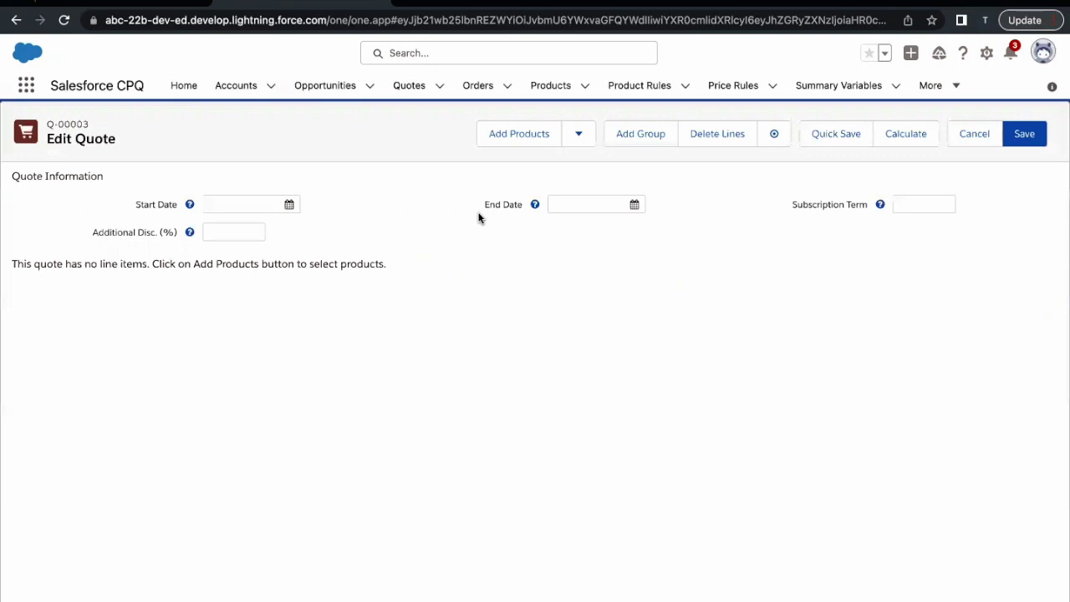
- Find the Projector product in the quote's product selection and select it to configure its bundle
left_click(504, 141)
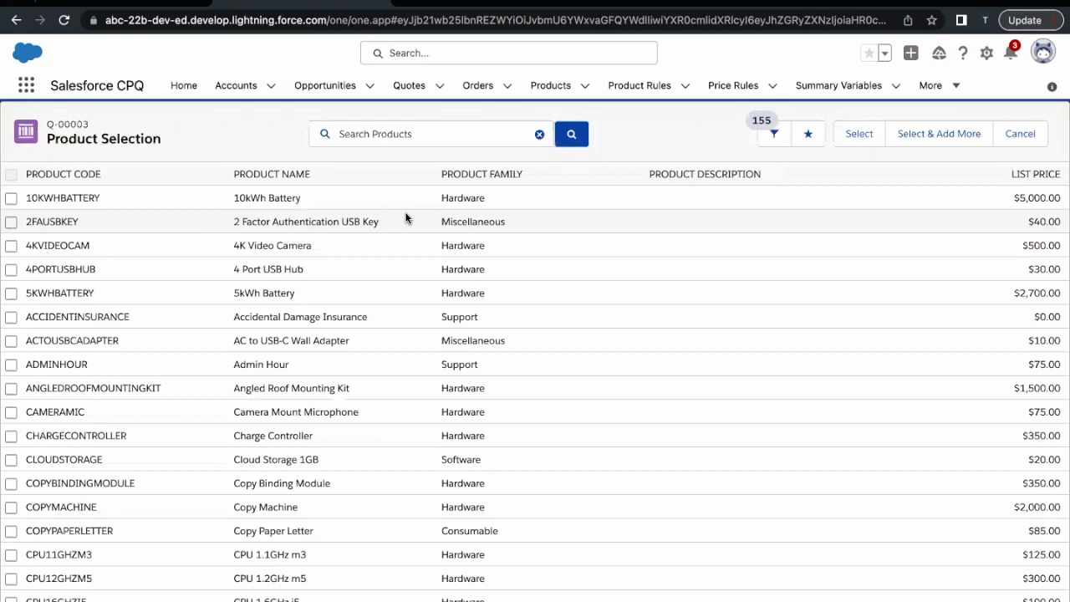
left_click(415, 134)
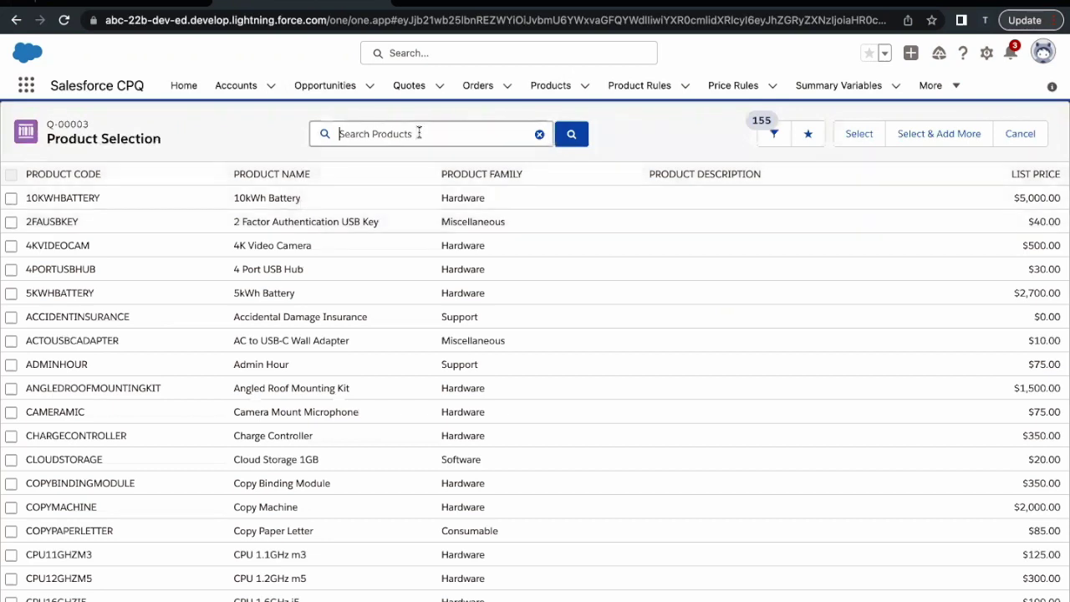
type("Pro")
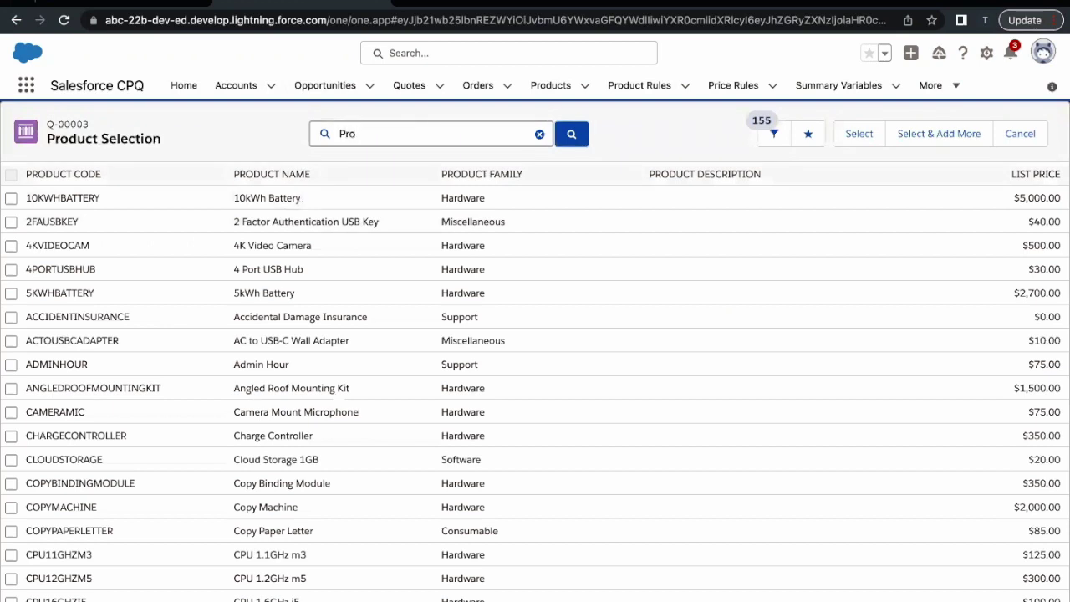
type("j")
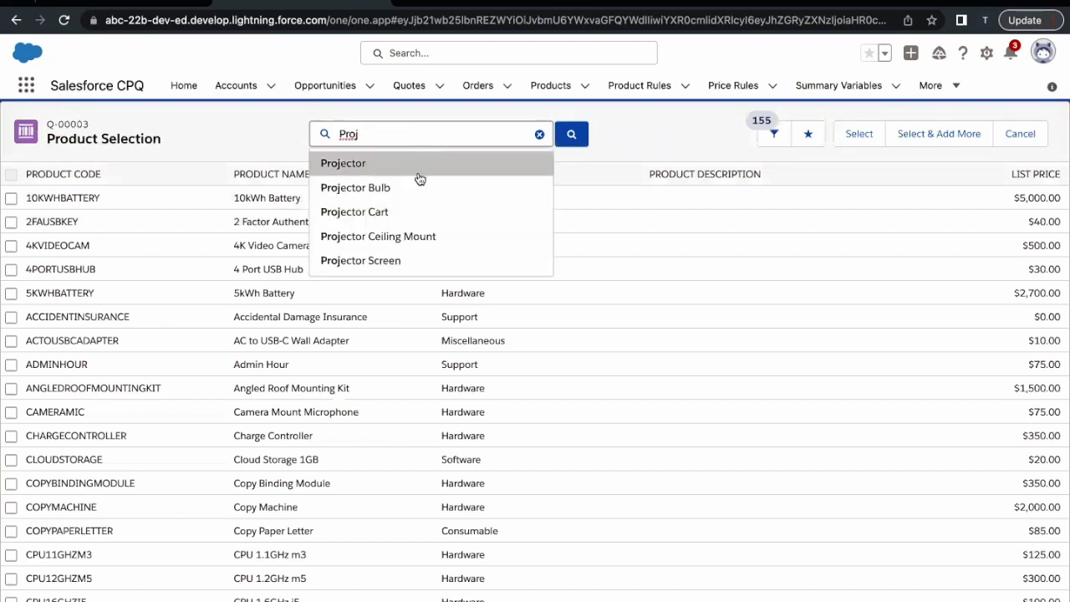
left_click(356, 165)
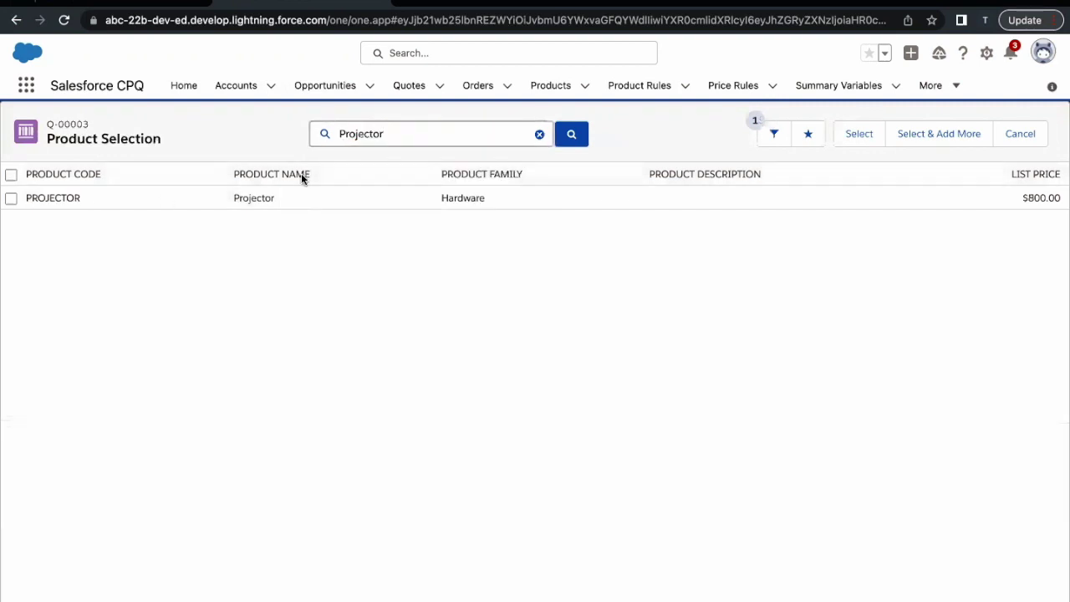
left_click(11, 199)
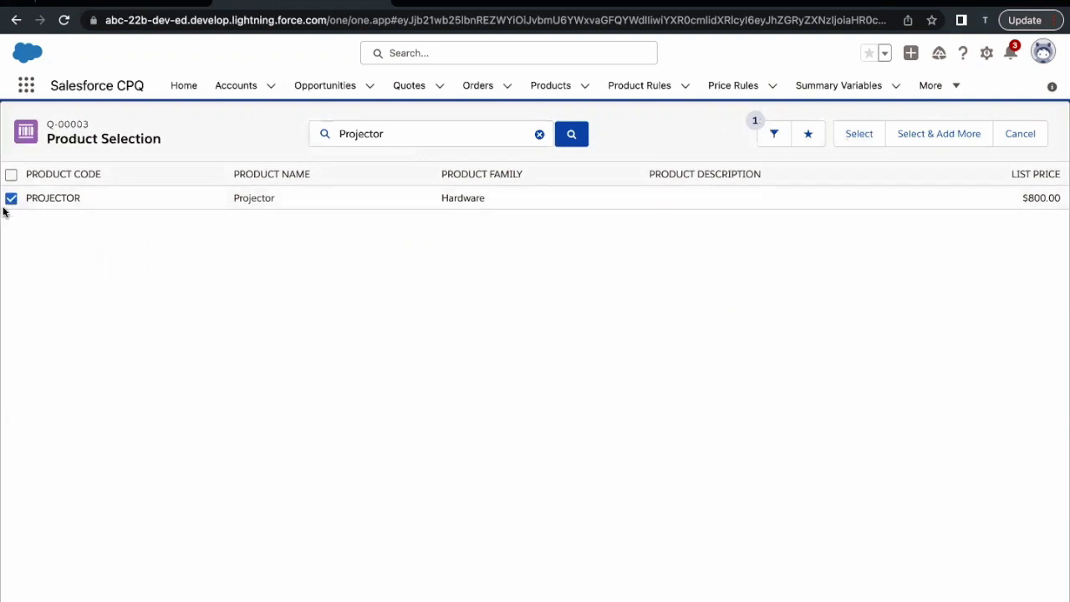
left_click(861, 136)
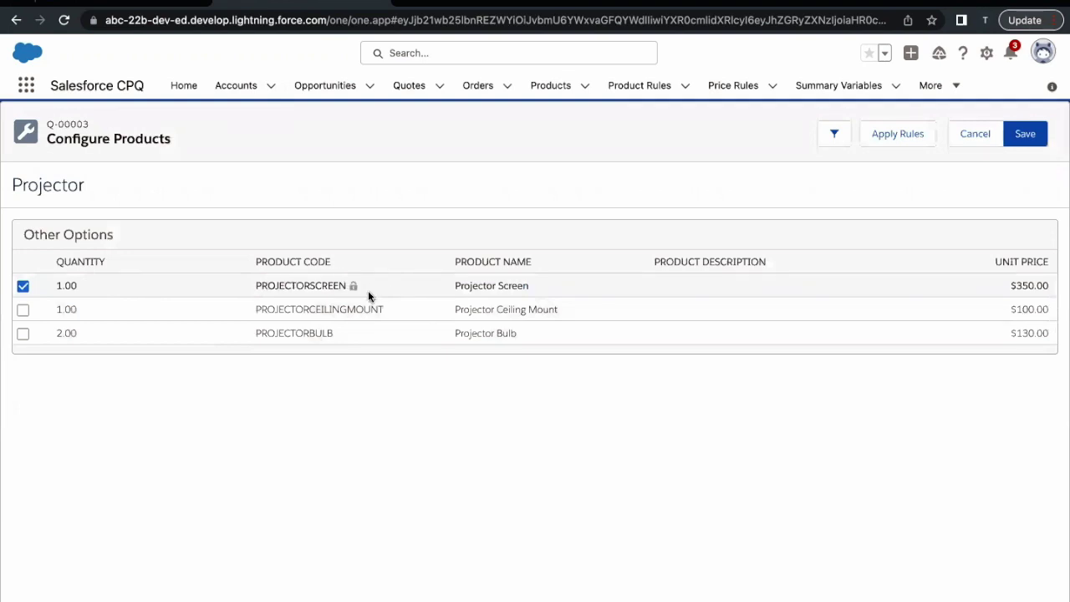
- Compare the preselected Projector Screen option in the bundle configuration with the challenge's Selected requirement
left_click_drag(8, 179, 106, 188)
left_click(105, 188)
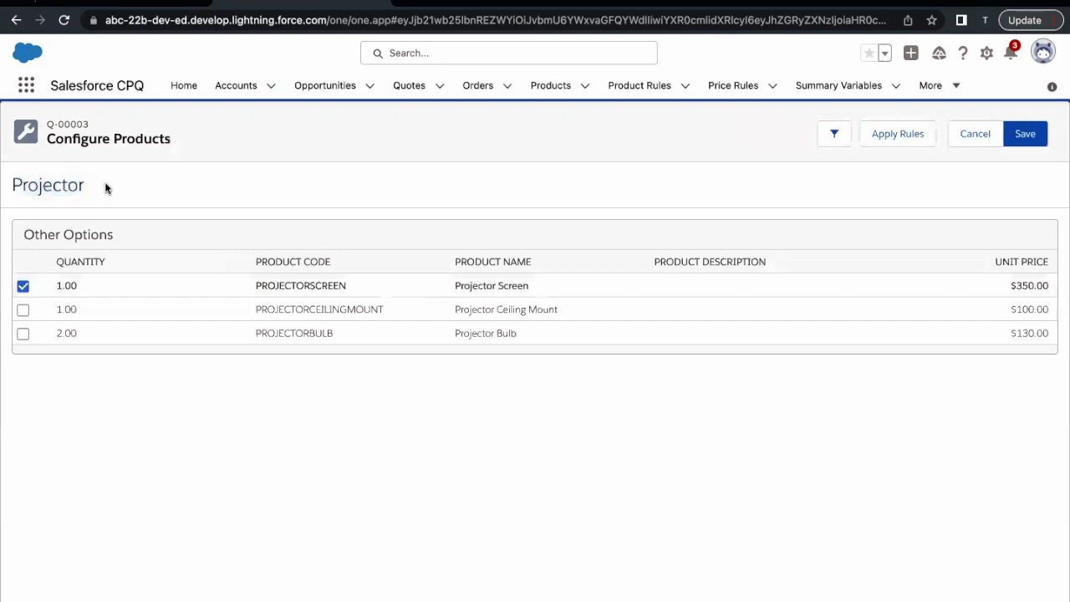
left_click_drag(15, 192, 82, 189)
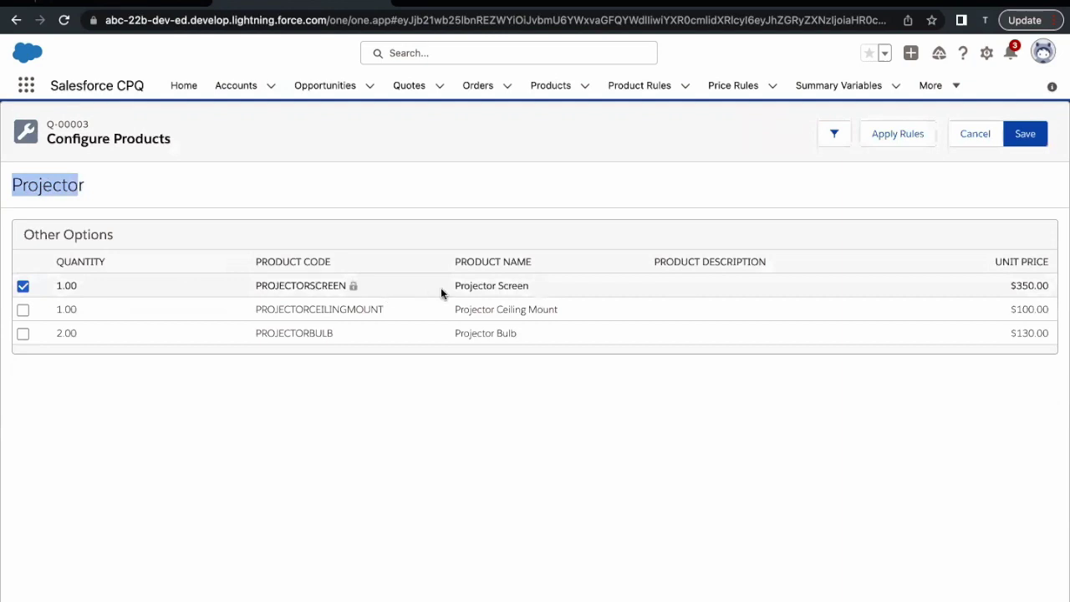
left_click_drag(448, 288, 510, 286)
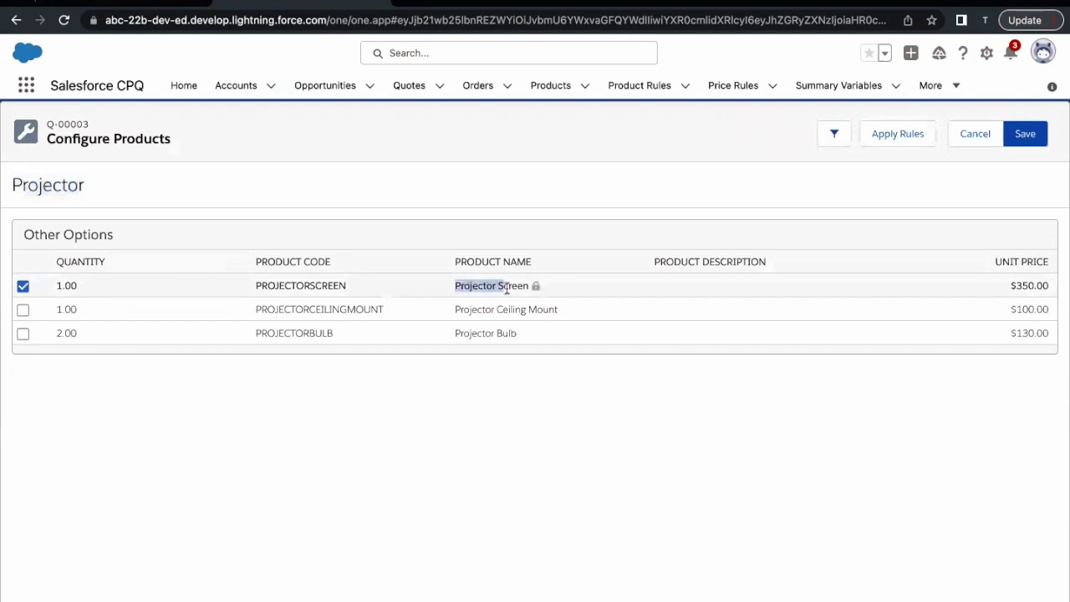
left_click(153, 6)
double_click(168, 172)
double_click(225, 172)
left_click(326, 142)
left_click(306, 13)
left_click(284, 4)
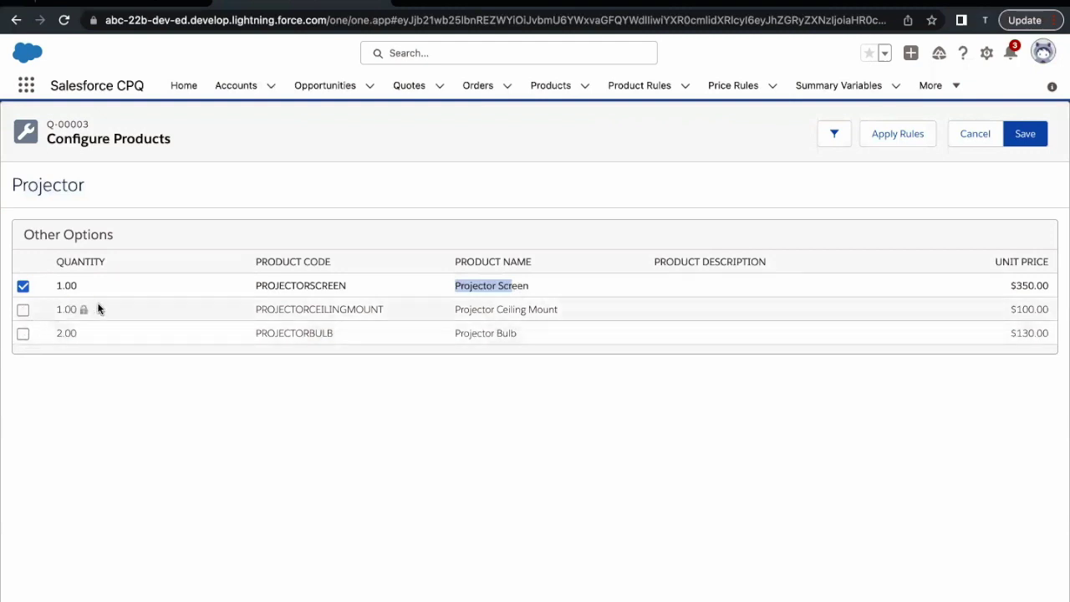
- Compare the option Number values in the challenge with the order of the options in the Projector configuration
left_click(120, 2)
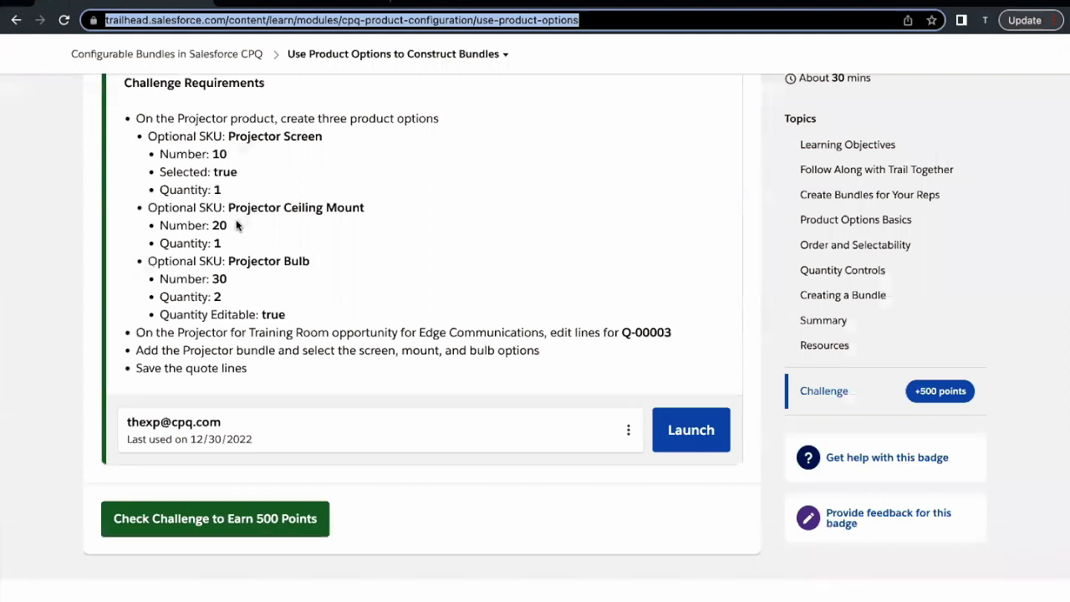
double_click(215, 154)
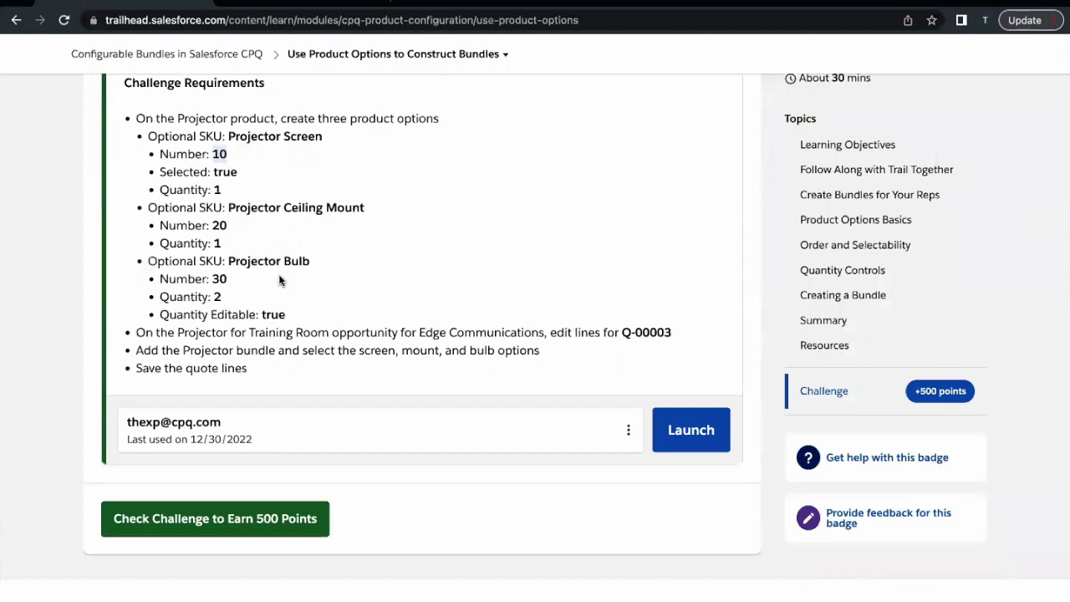
left_click(313, 3)
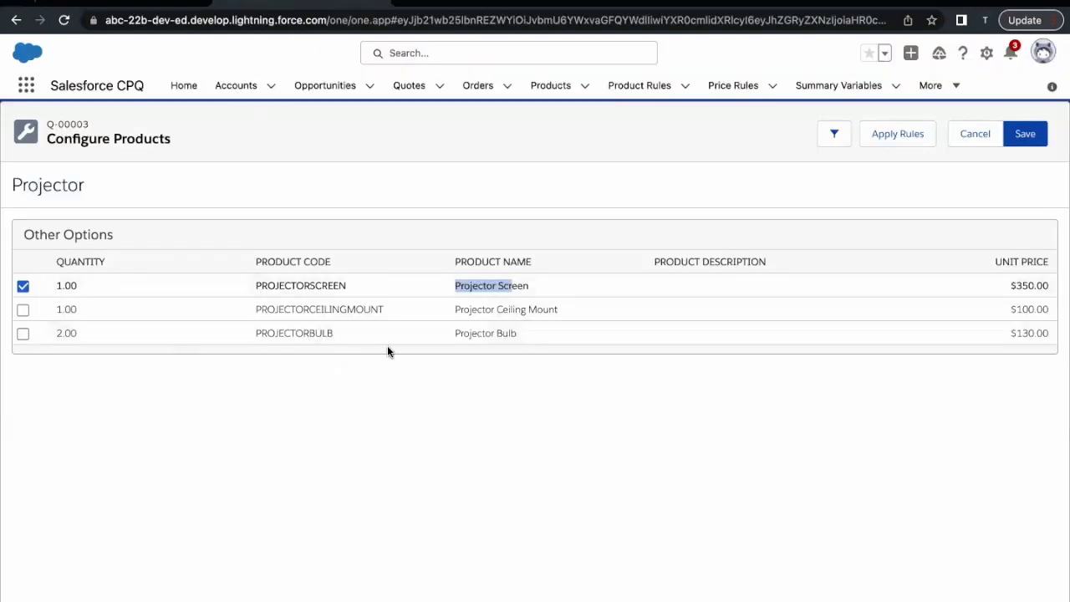
left_click_drag(452, 284, 528, 285)
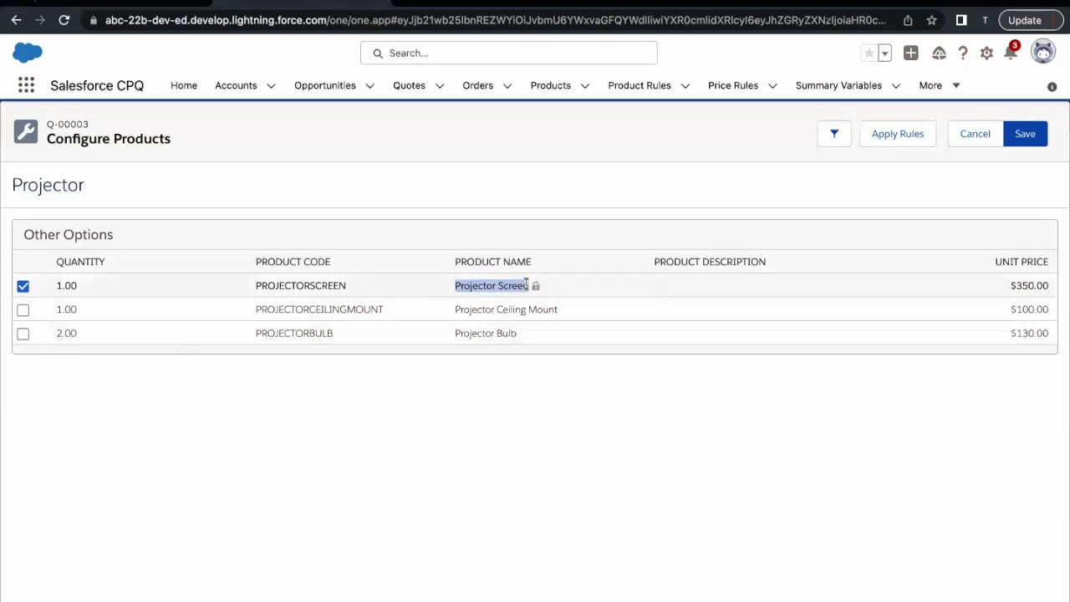
left_click(497, 308)
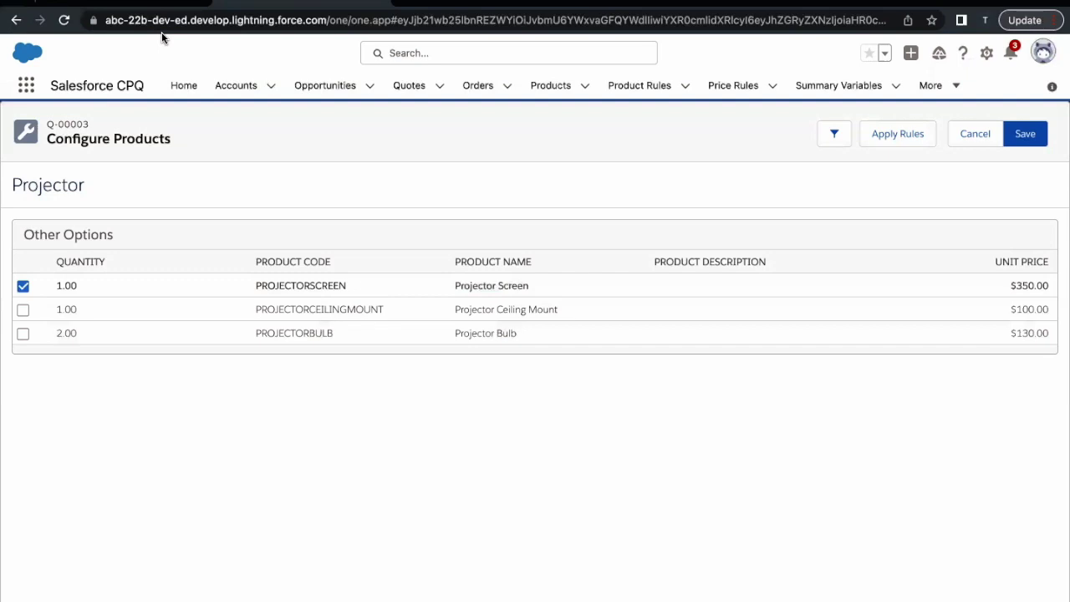
- Check the Quantity and Quantity Editable requirements in the challenge, then include the Projector Ceiling Mount option in the bundle
left_click(142, 5)
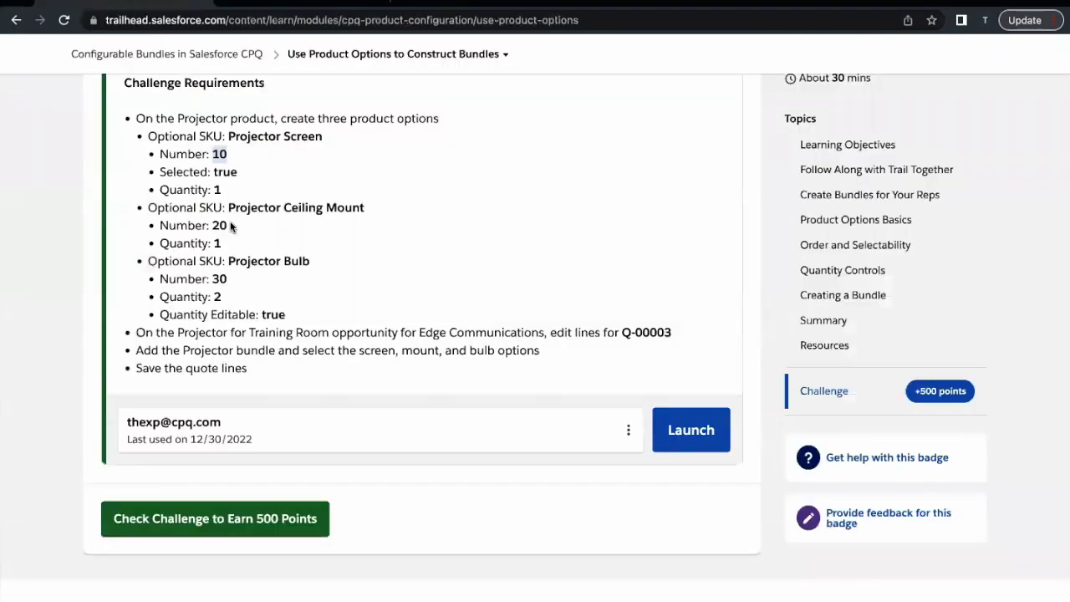
left_click_drag(210, 314, 286, 314)
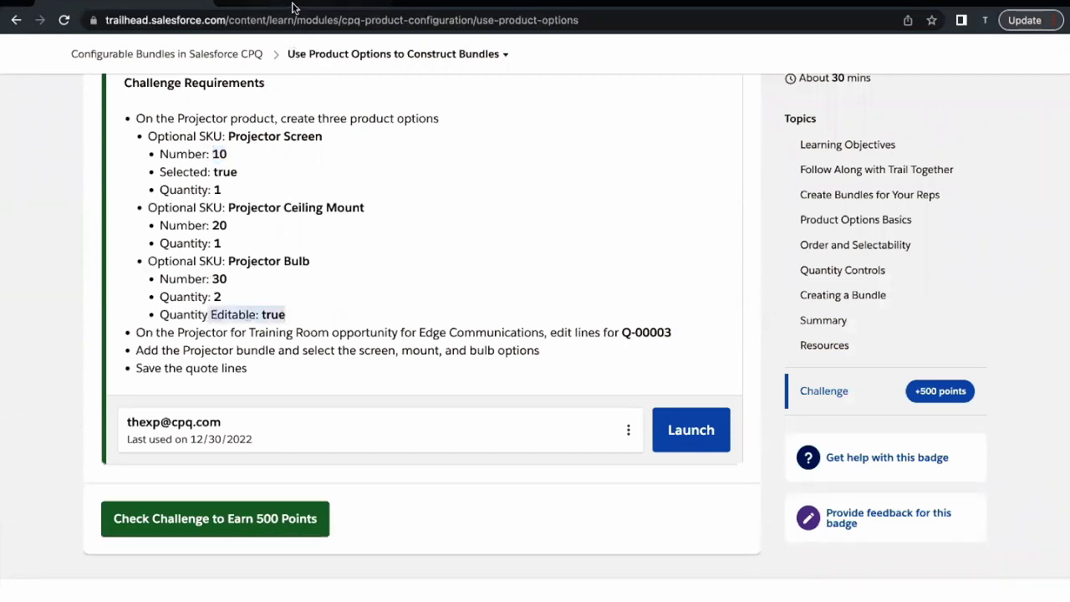
left_click(256, 199)
double_click(187, 190)
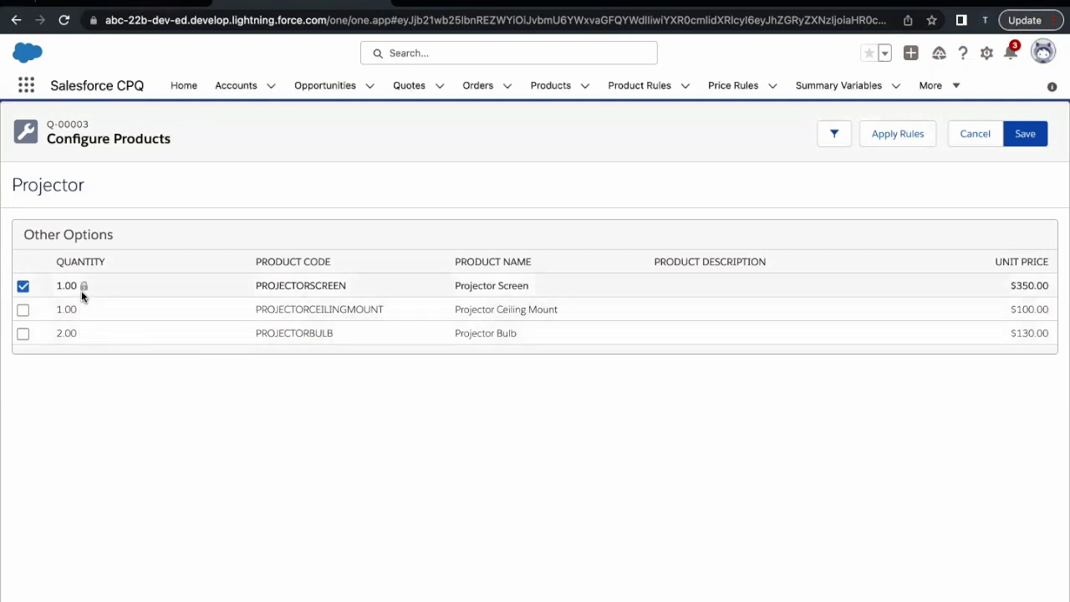
left_click(23, 312)
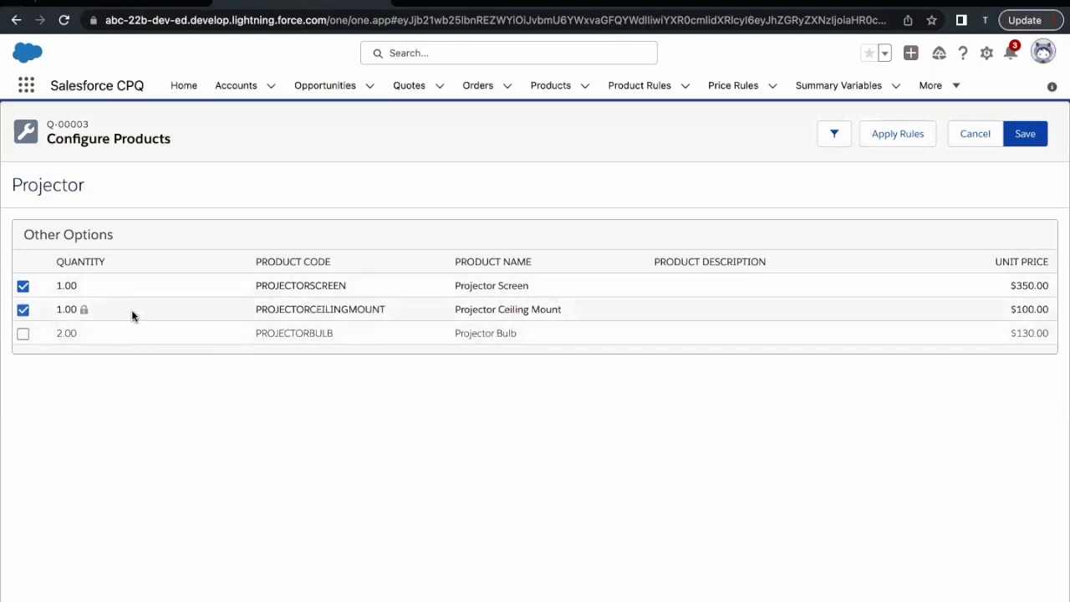
- Include the Projector Bulb option in the bundle and check its Quantity Editable requirement in the Trailhead challenge
left_click(23, 336)
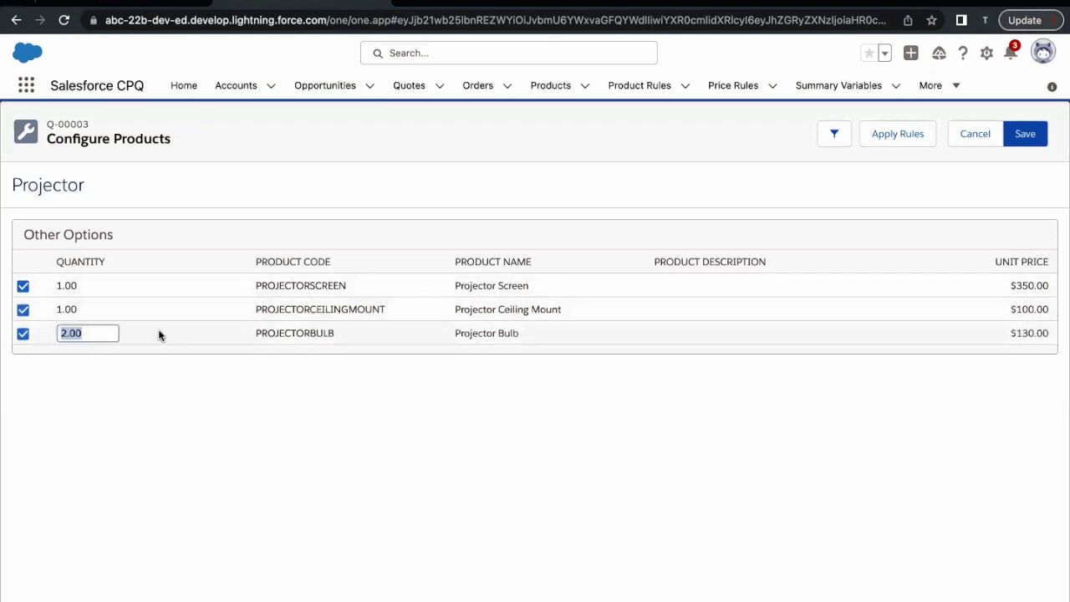
left_click(198, 383)
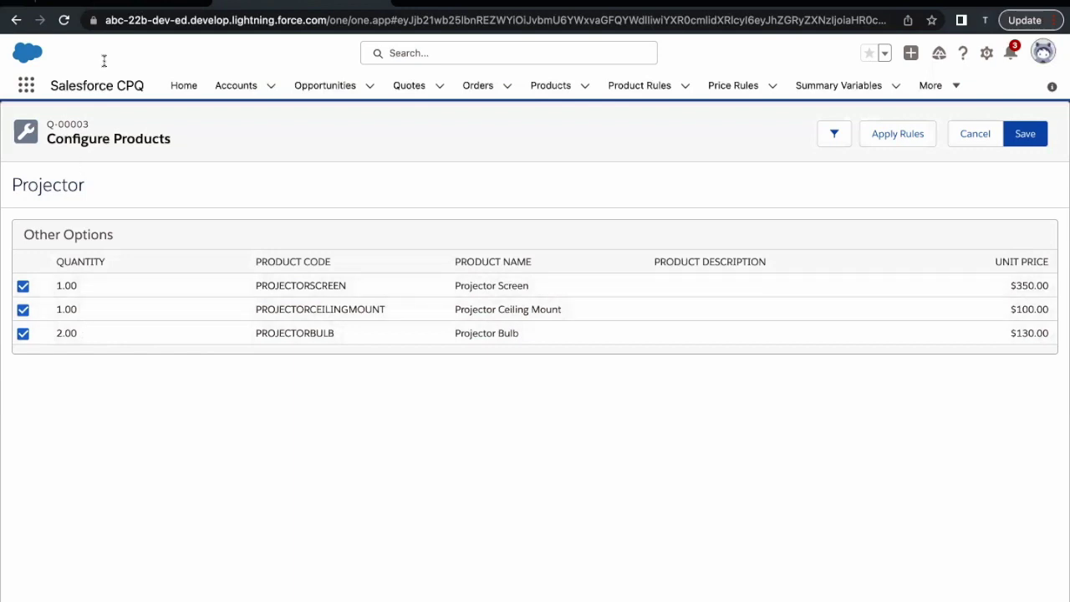
left_click(118, 5)
left_click_drag(160, 315, 267, 314)
left_click(256, 266)
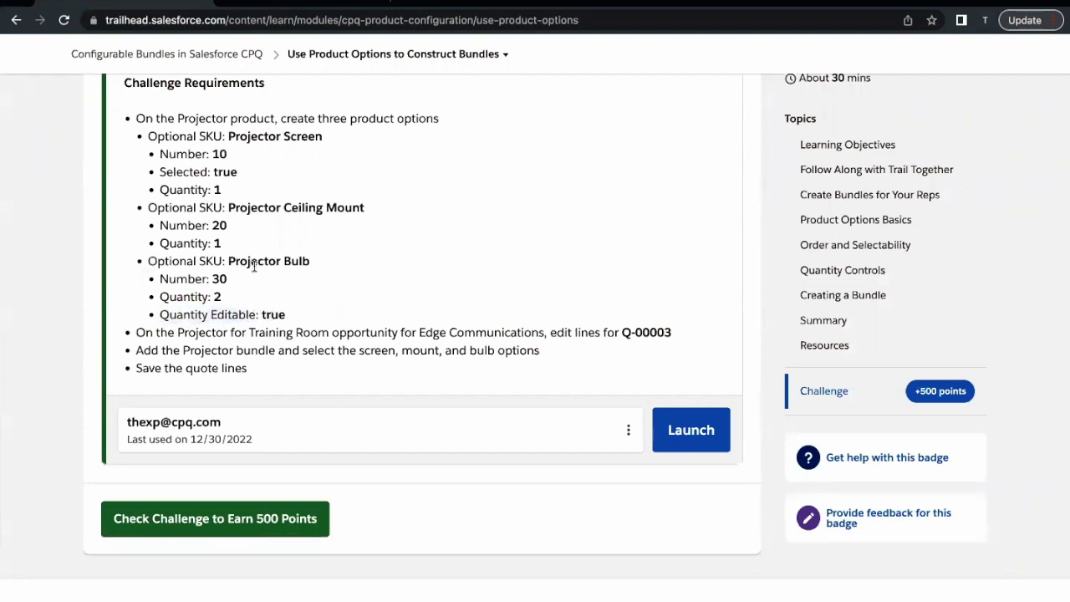
left_click_drag(231, 266, 306, 264)
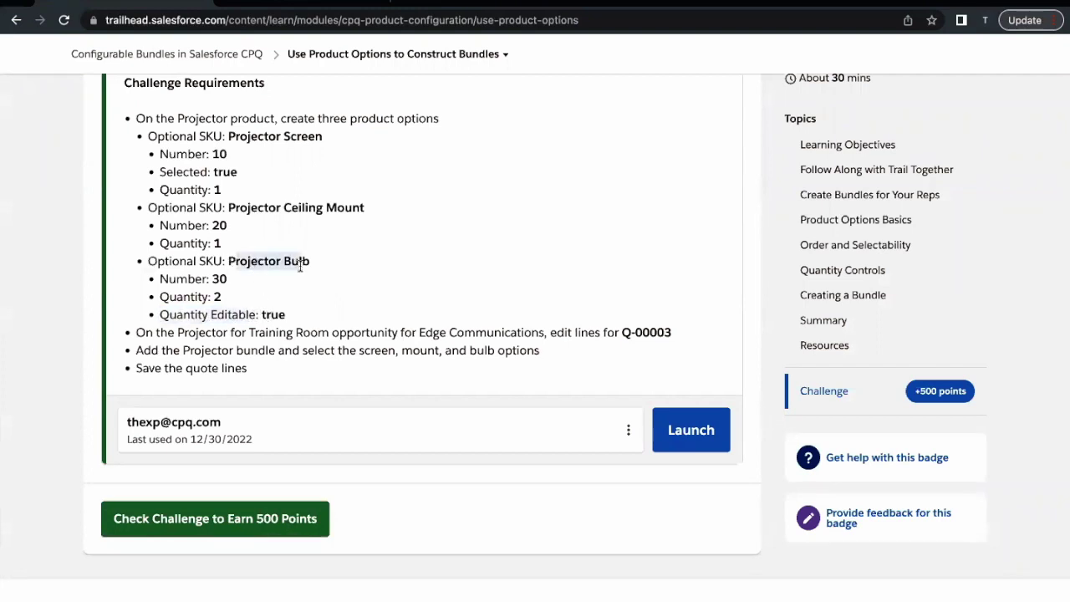
left_click(310, 7)
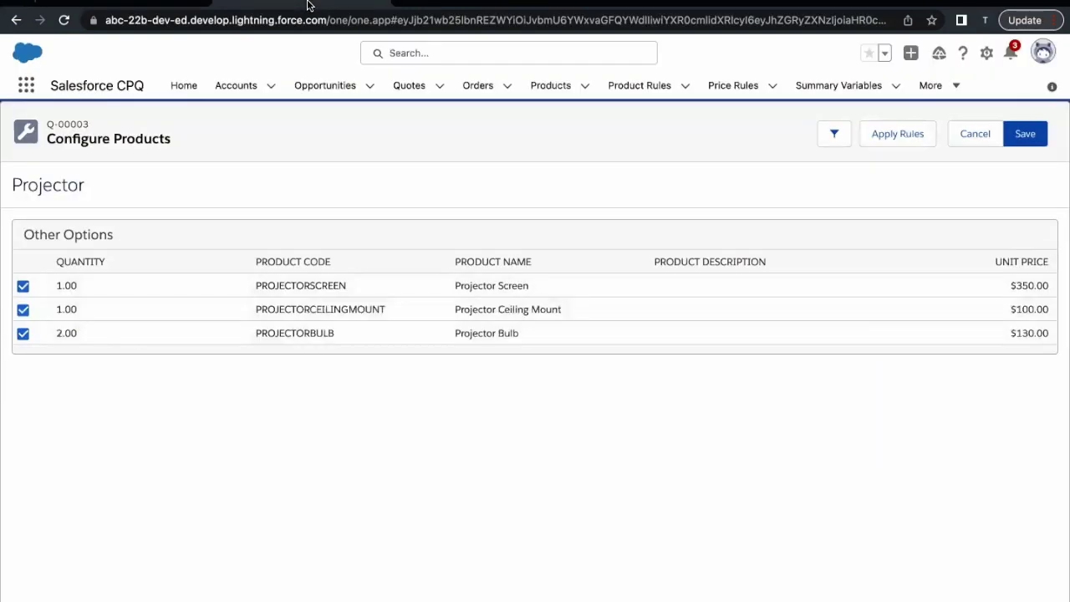
- Set the Projector Bulb option's quantity to 3 in the bundle configuration
left_click(85, 334)
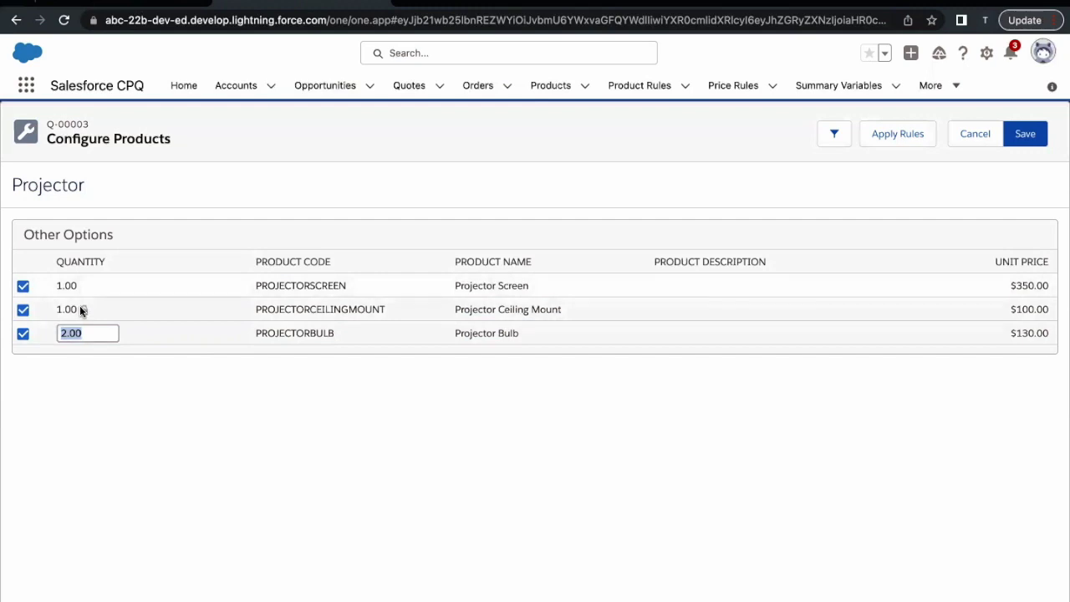
left_click(95, 332)
double_click(95, 332)
type("3")
left_click(139, 406)
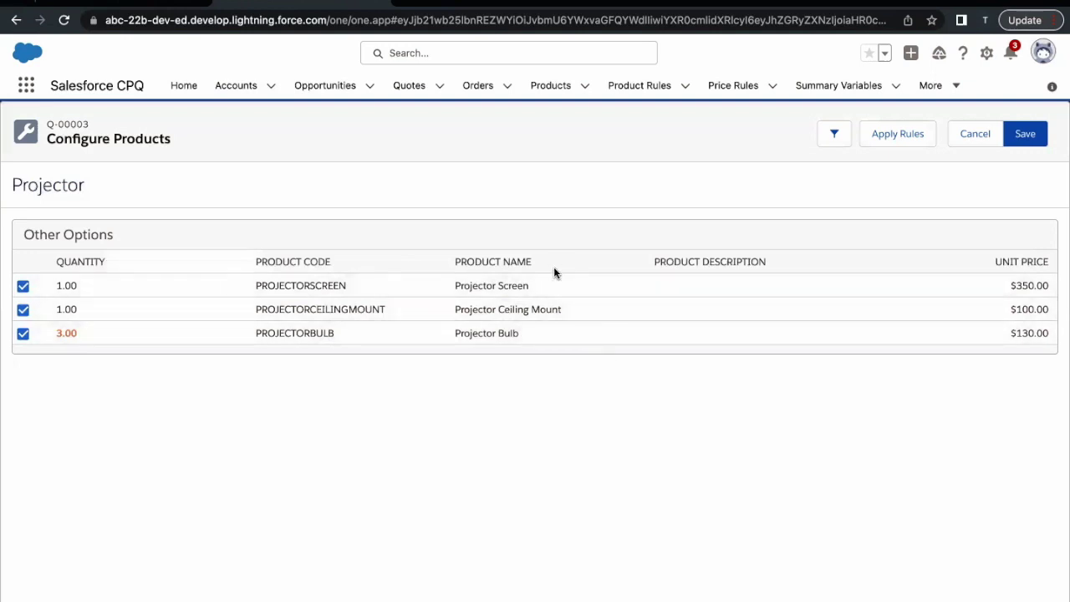
- Review the names of the screen, ceiling mount and bulb options under the Projector bundle
triple_click(456, 286)
left_click_drag(453, 310, 527, 310)
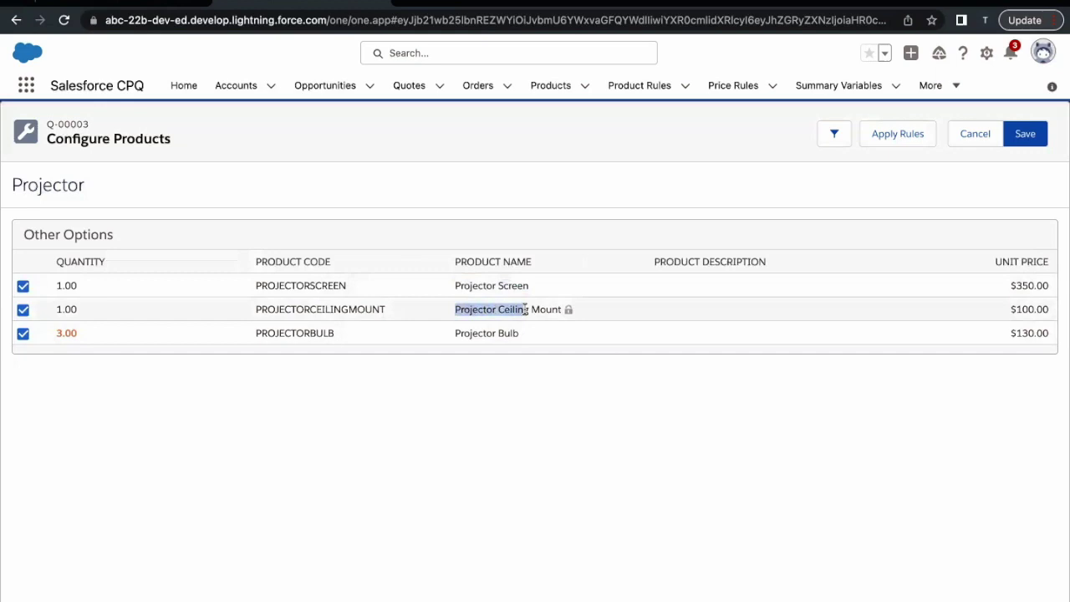
left_click_drag(453, 333, 499, 335)
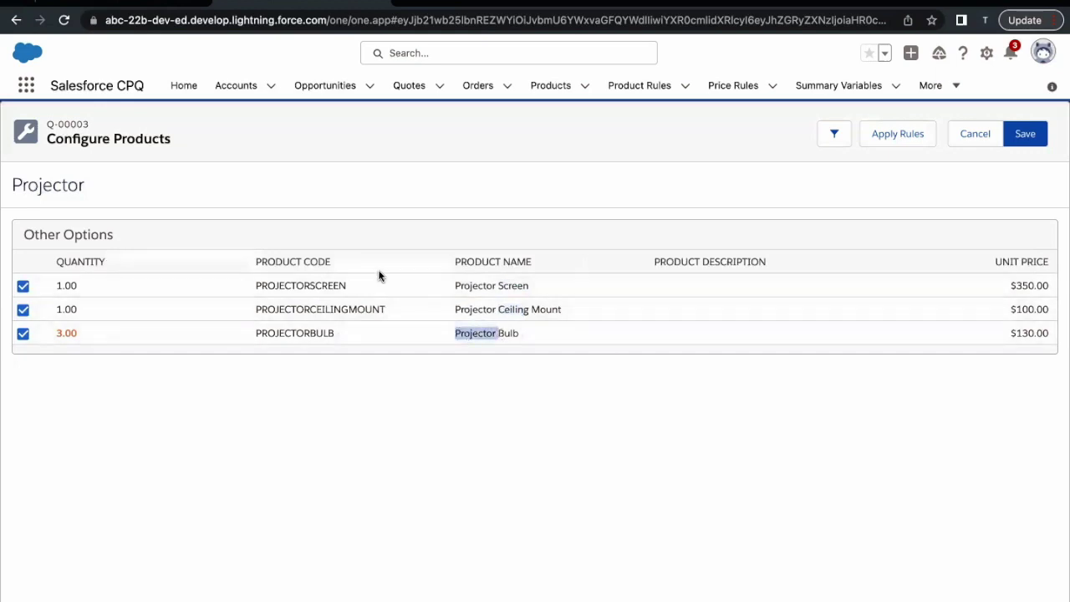
left_click_drag(15, 185, 92, 191)
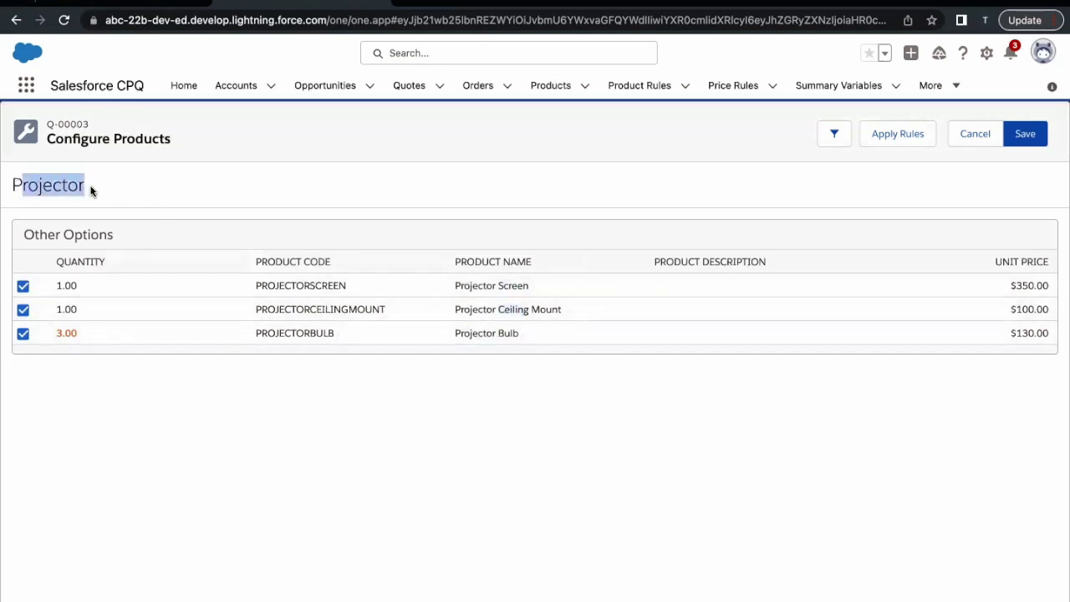
left_click(92, 191)
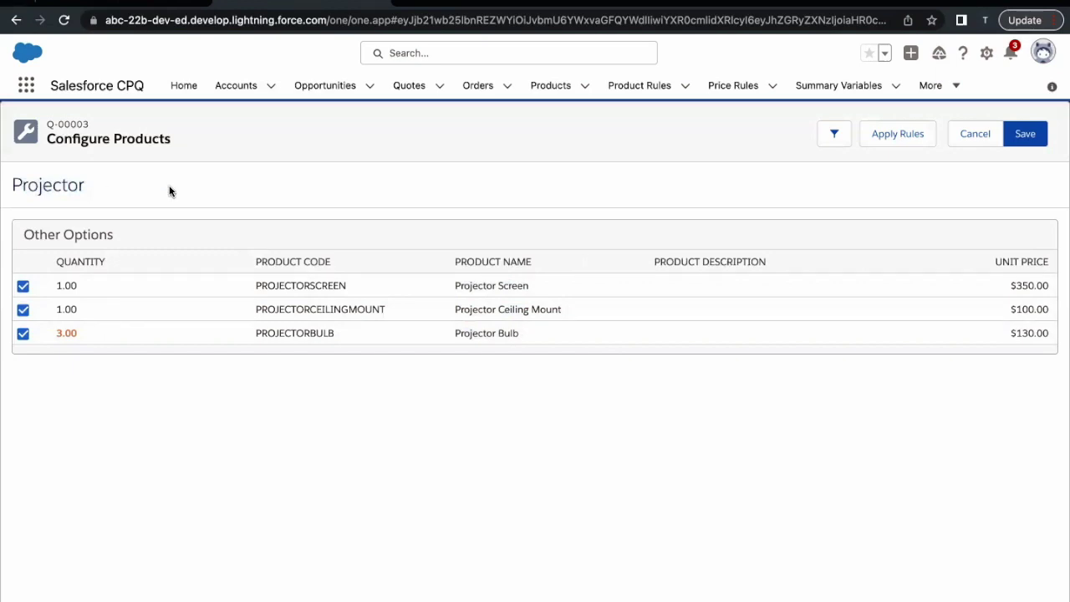
- Save the Projector bundle configuration and the quote lines of Q-00003
left_click(1019, 132)
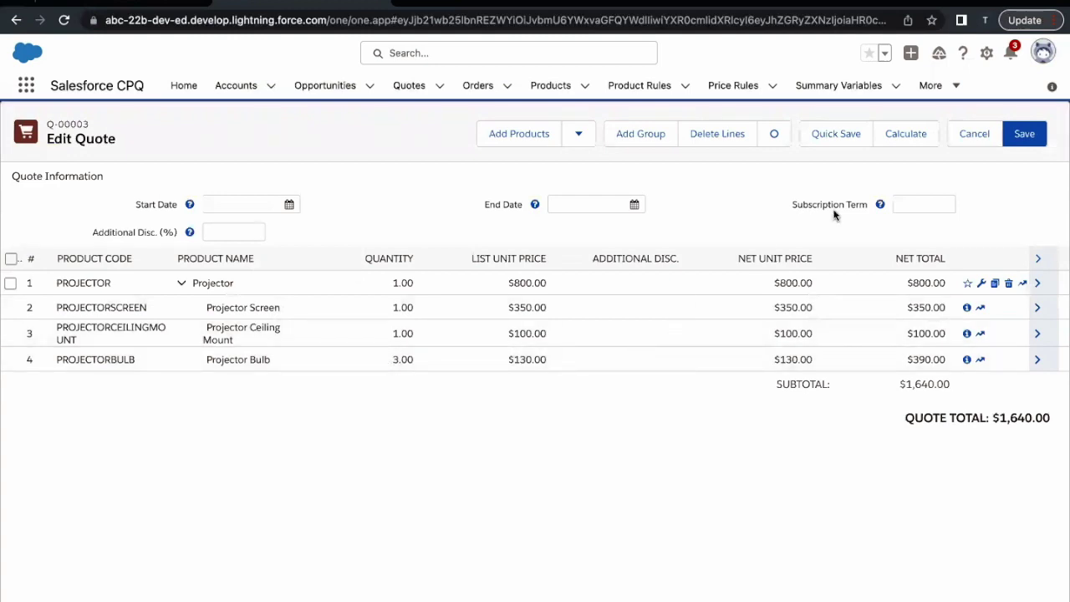
left_click(1023, 134)
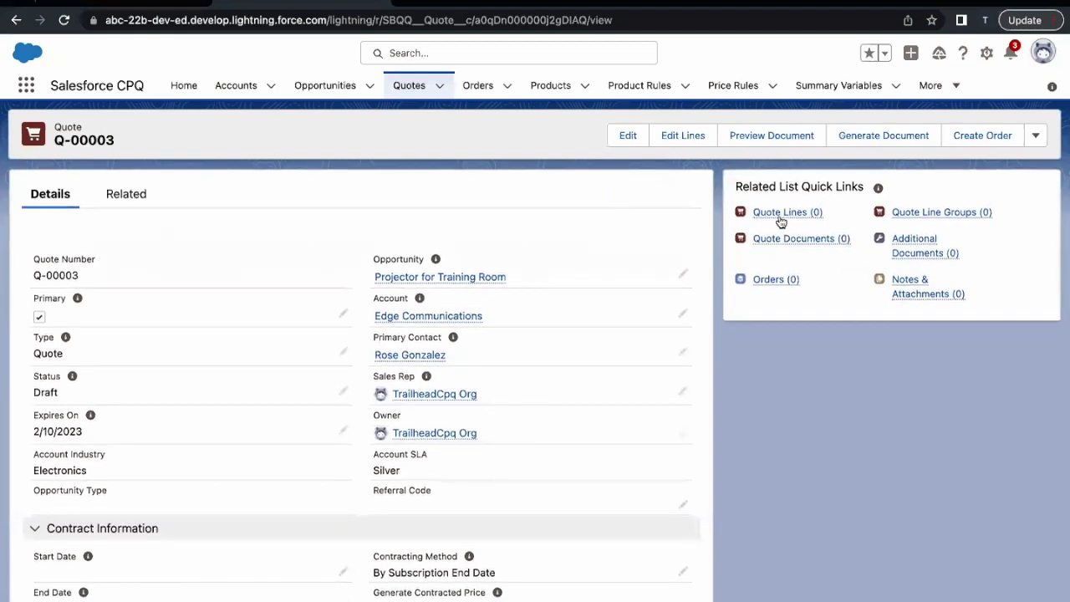
- Reload quote Q-00003 and inspect its Quote Lines for the Projector bundle and its options
left_click(64, 20)
mouse_move(815, 217)
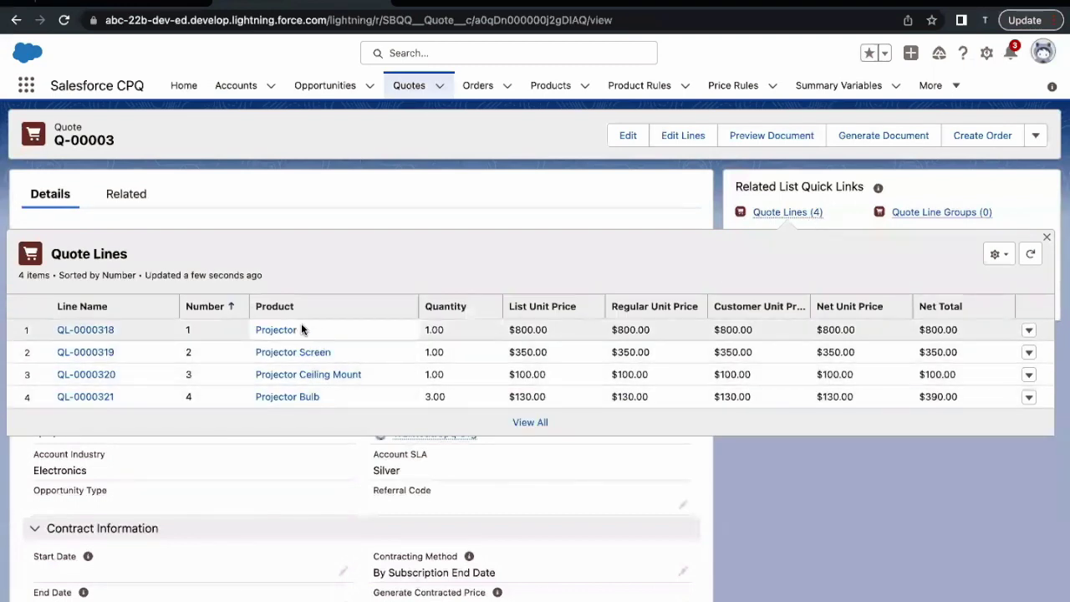
left_click_drag(252, 329, 315, 331)
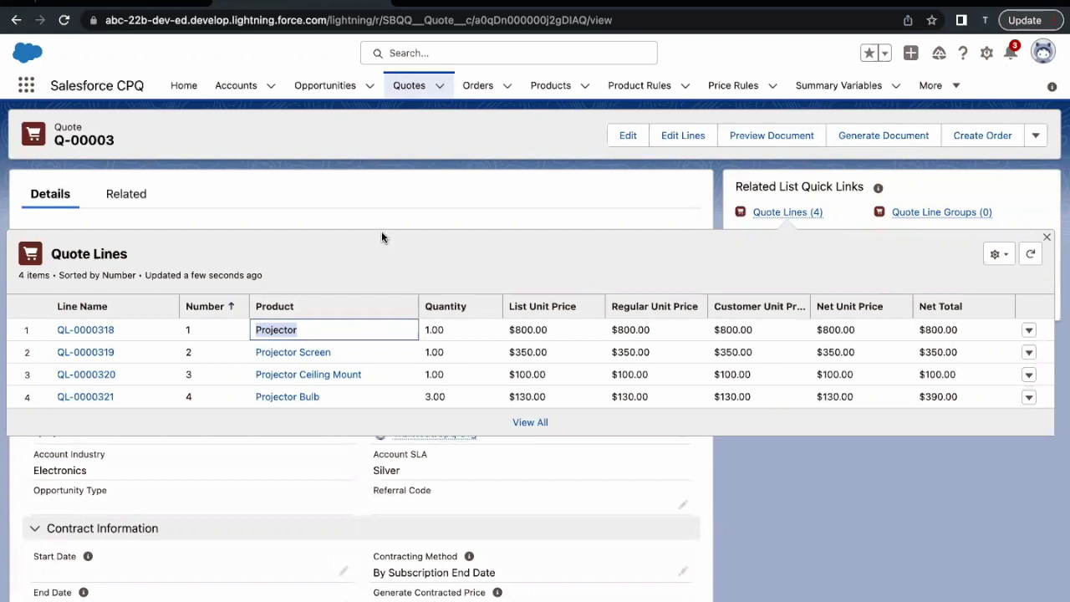
- Return to the Trailhead challenge and submit it for checking to earn 500 points
left_click(117, 5)
scroll(282, 346, "down", 2)
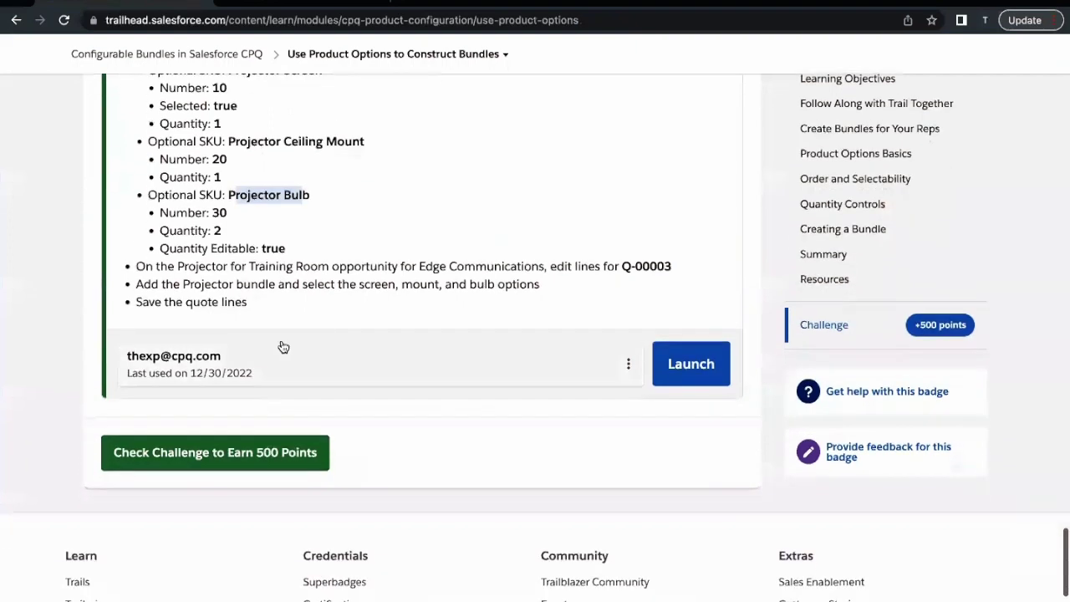
left_click(227, 451)
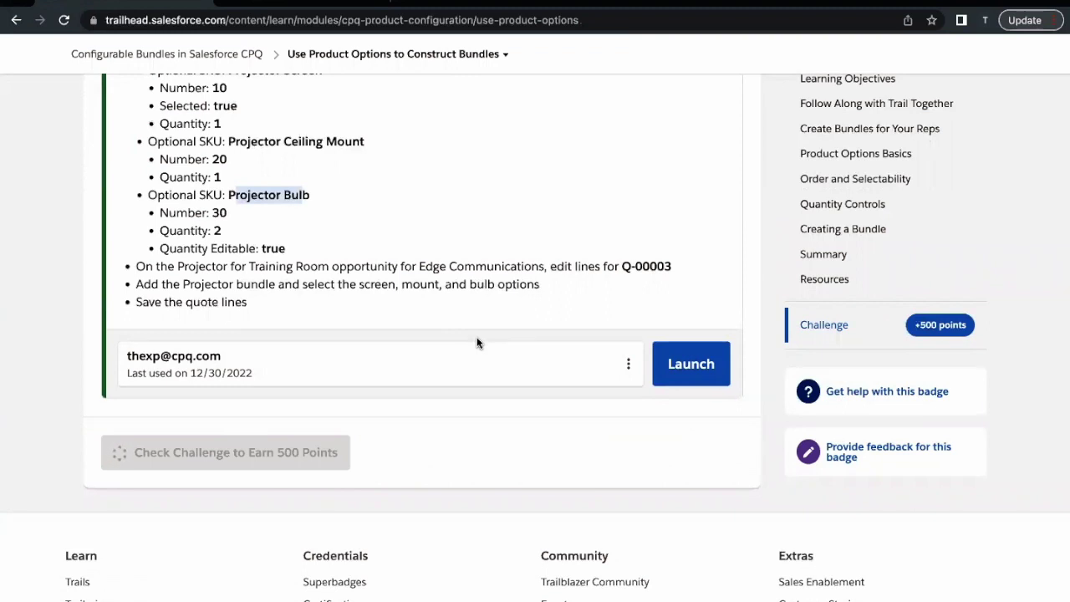
left_click(485, 279)
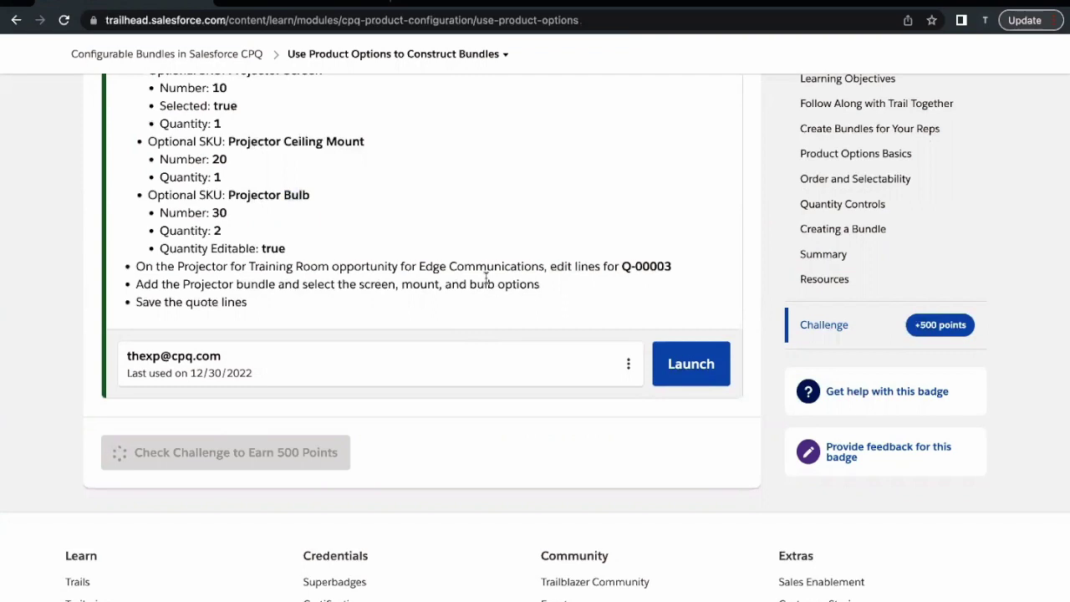